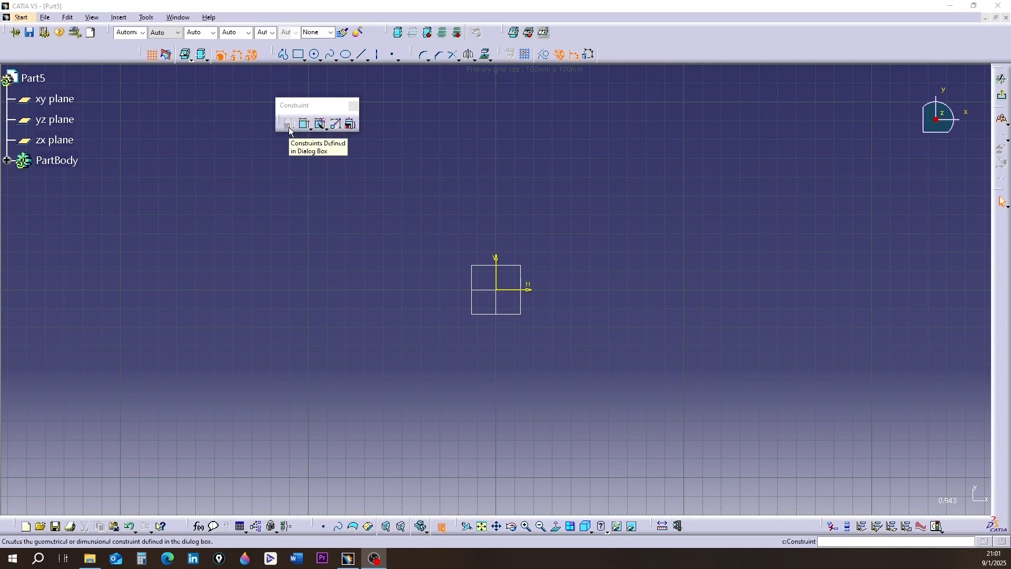
Fix the three circles and their centre points together as one rigid set with Fix Together.
{"action": "left_click", "coordinate": [325, 131]}
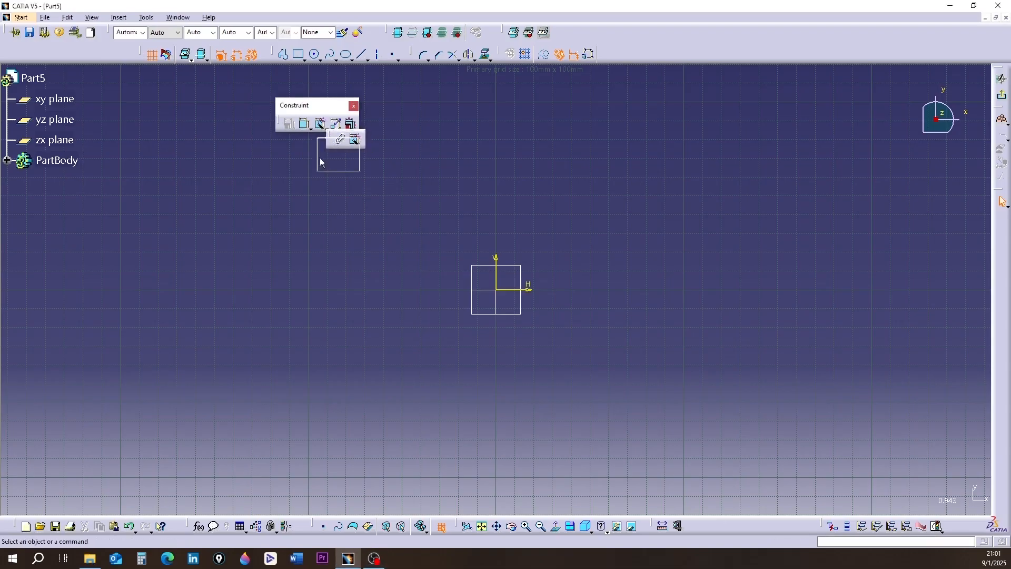
{"action": "left_click_drag", "start_coordinate": [320, 161], "coordinate": [293, 164]}
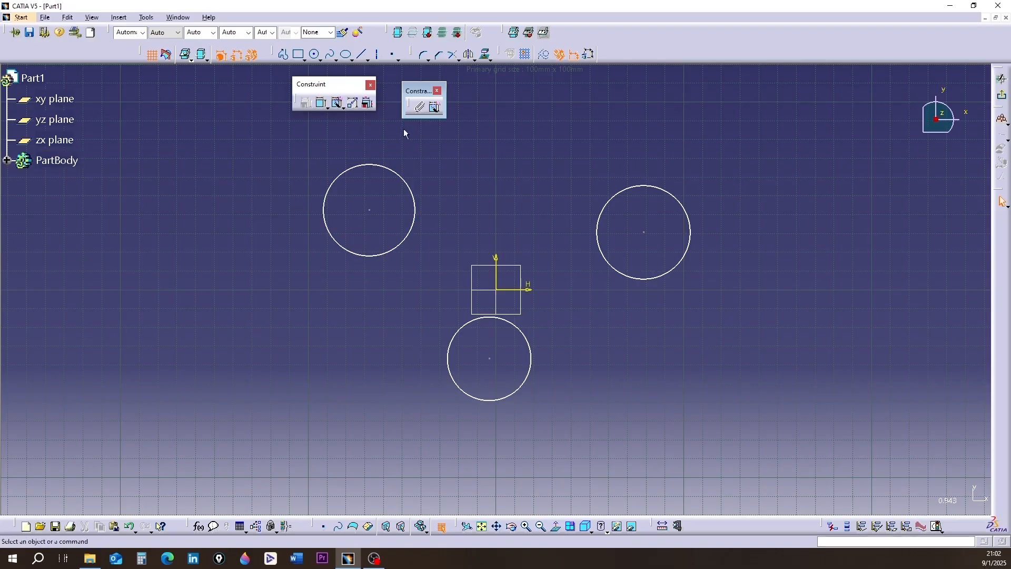
{"action": "left_click", "coordinate": [419, 107]}
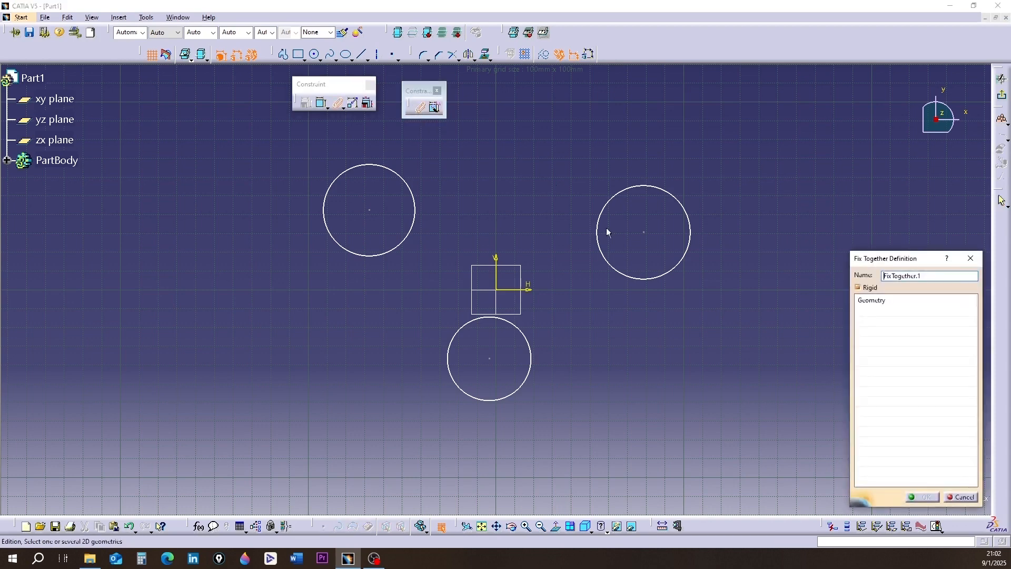
{"action": "left_click_drag", "start_coordinate": [930, 260], "coordinate": [835, 235]}
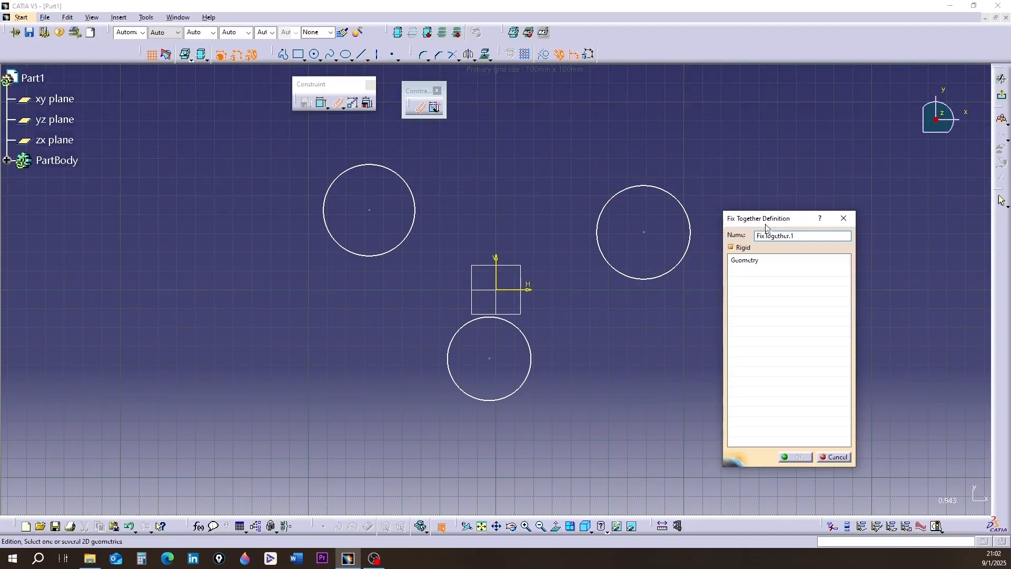
{"action": "left_click", "coordinate": [522, 389]}
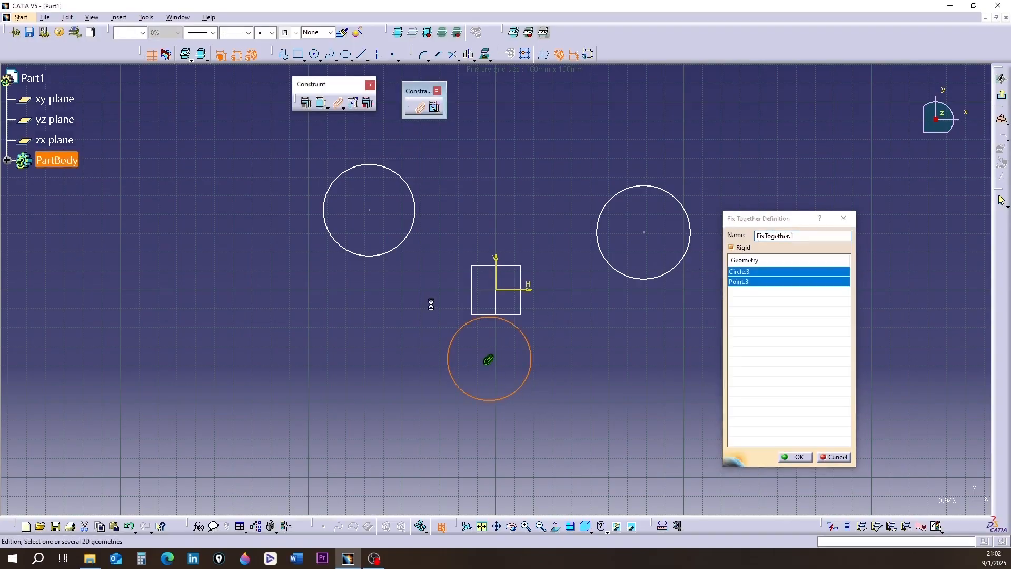
{"action": "left_click", "coordinate": [402, 240]}
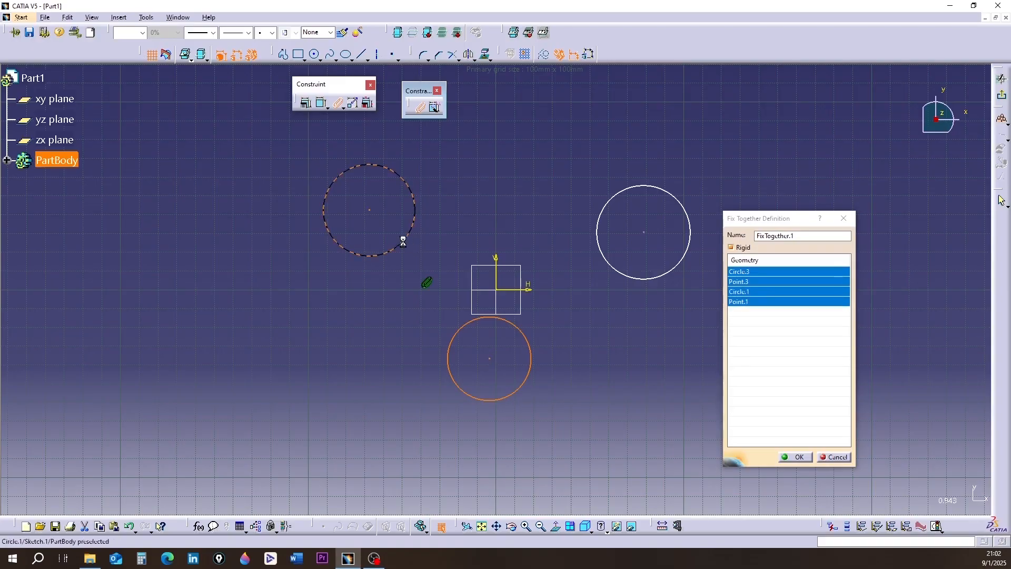
{"action": "left_click", "coordinate": [649, 279]}
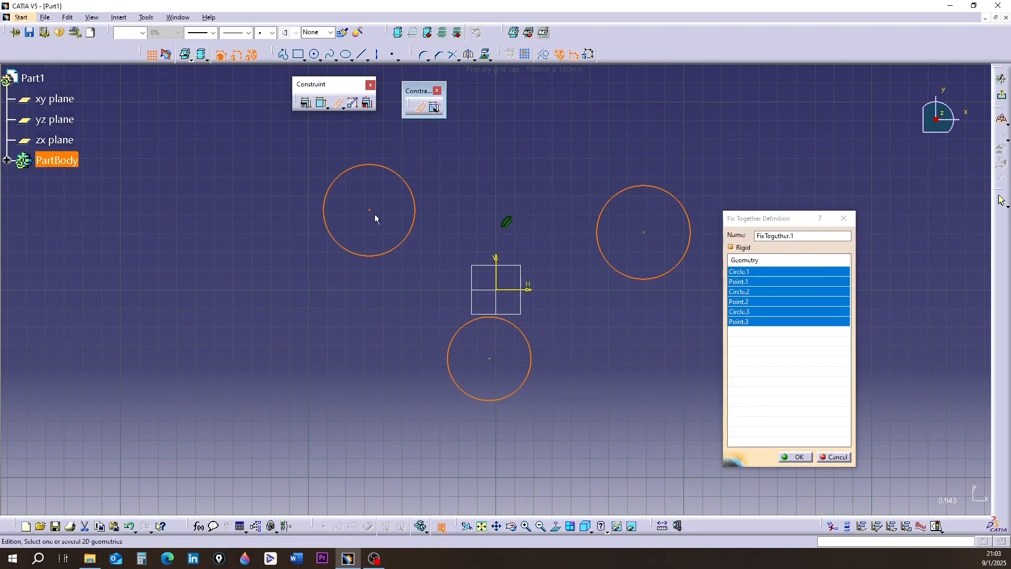
{"action": "left_click", "coordinate": [798, 456]}
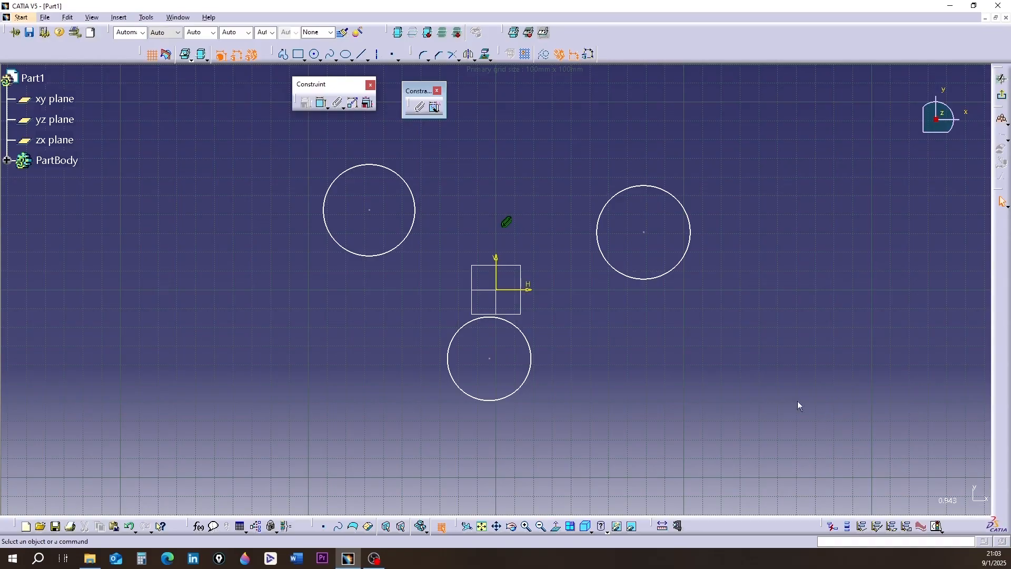
Move the fixed-together group of circles to the positive side of the sketch's vertical axis.
{"action": "left_click", "coordinate": [665, 278]}
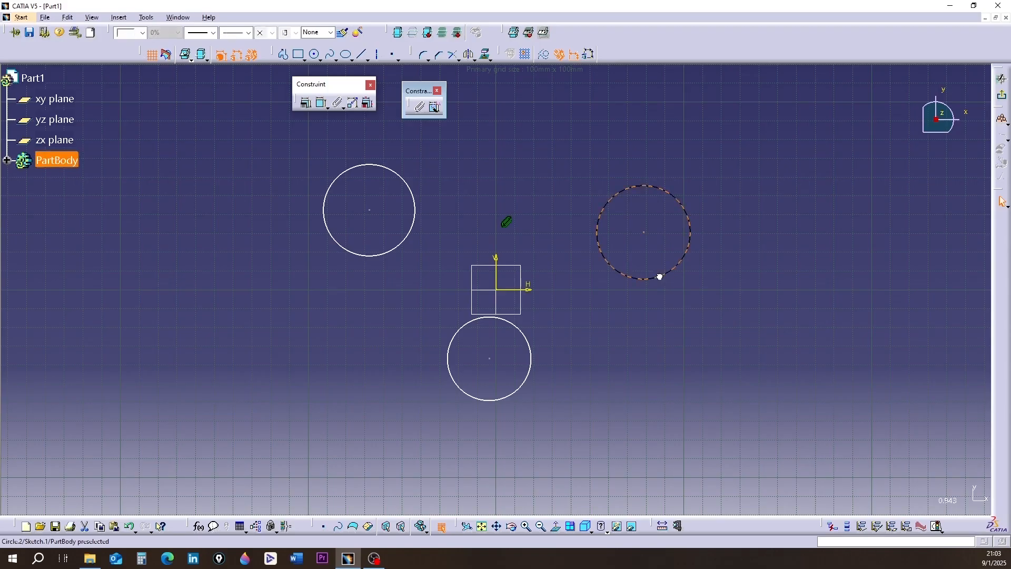
{"action": "mouse_move", "coordinate": [660, 277]}
{"action": "left_mouse_down"}
{"action": "mouse_move", "coordinate": [668, 309]}
{"action": "mouse_move", "coordinate": [683, 262]}
{"action": "mouse_move", "coordinate": [732, 316]}
{"action": "mouse_move", "coordinate": [640, 312]}
{"action": "mouse_move", "coordinate": [629, 271]}
{"action": "mouse_move", "coordinate": [677, 312]}
{"action": "mouse_move", "coordinate": [727, 277]}
{"action": "mouse_move", "coordinate": [794, 270]}
{"action": "mouse_move", "coordinate": [827, 283]}
{"action": "mouse_move", "coordinate": [744, 269]}
{"action": "mouse_move", "coordinate": [704, 298]}
{"action": "mouse_move", "coordinate": [831, 264]}
{"action": "left_mouse_up"}
{"action": "left_click", "coordinate": [816, 375]}
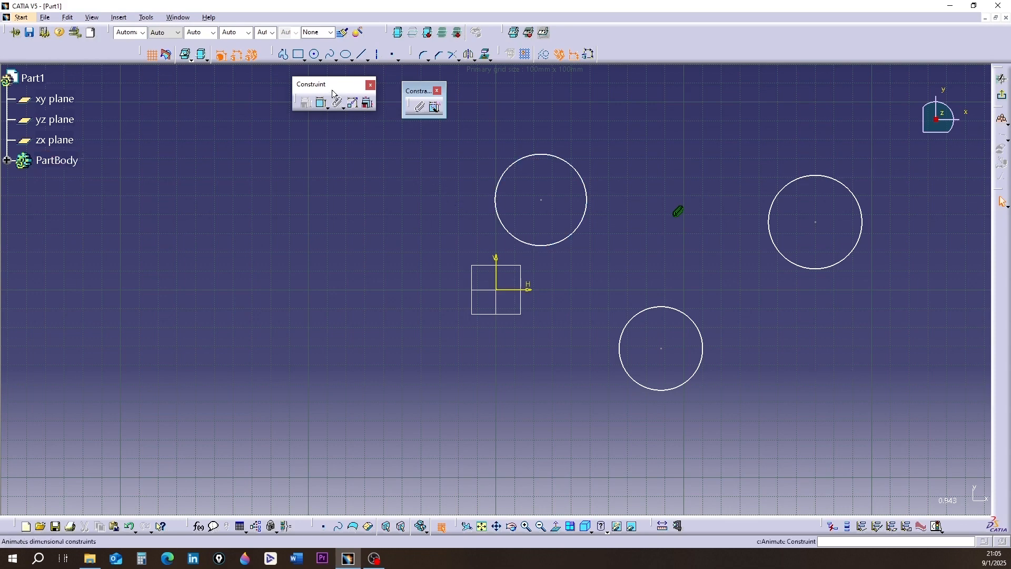
{"action": "left_click", "coordinate": [321, 102]}
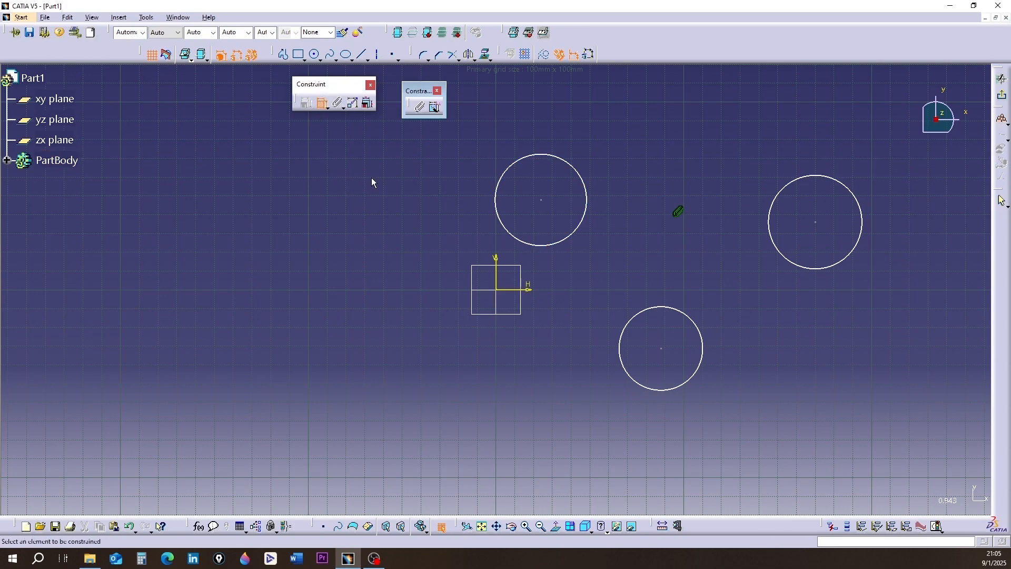
{"action": "left_click", "coordinate": [584, 179]}
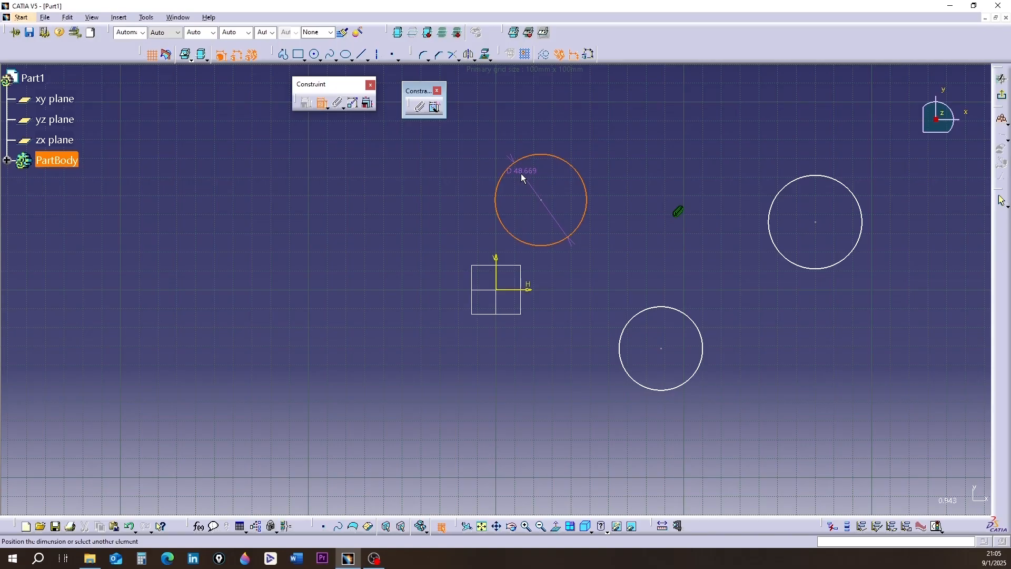
{"action": "key", "text": "Escape"}
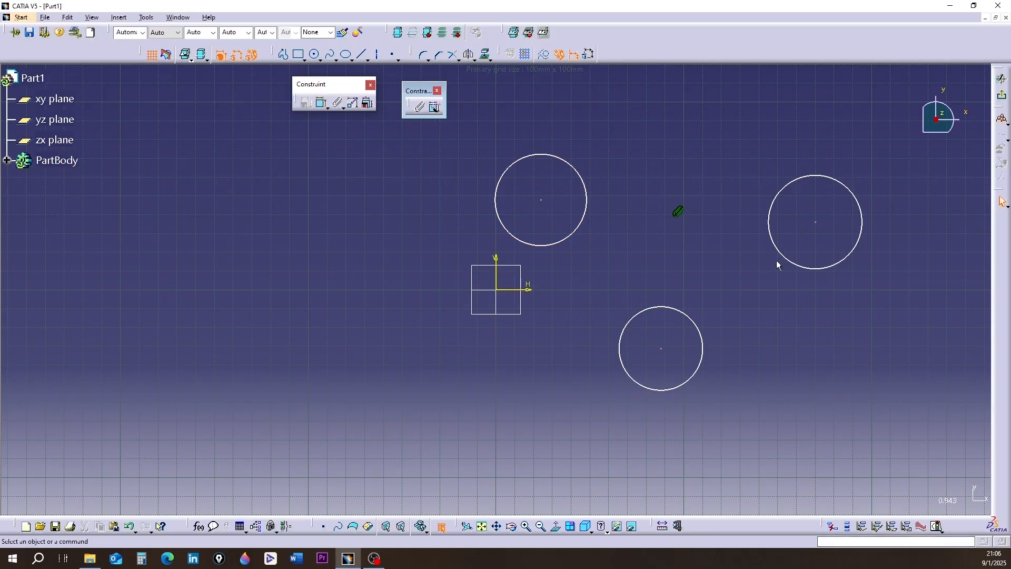
Apply a Coincidence constraint between the centre points of the rightmost circle and the lowest circle.
{"action": "left_click", "coordinate": [815, 225]}
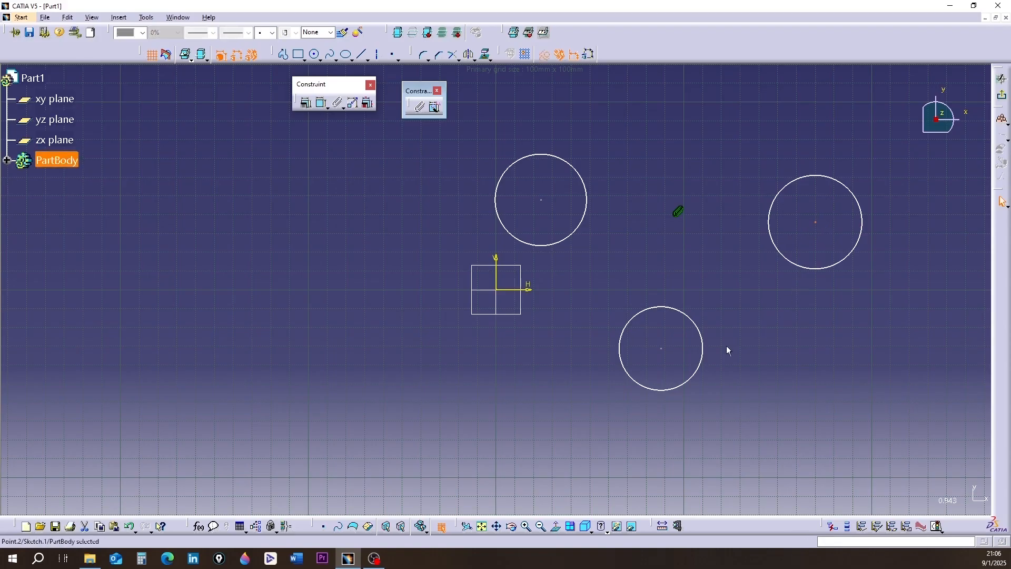
{"action": "left_click", "coordinate": [661, 348], "text": "ctrl"}
{"action": "left_click", "coordinate": [305, 104]}
{"action": "left_click_drag", "start_coordinate": [370, 226], "coordinate": [817, 299]}
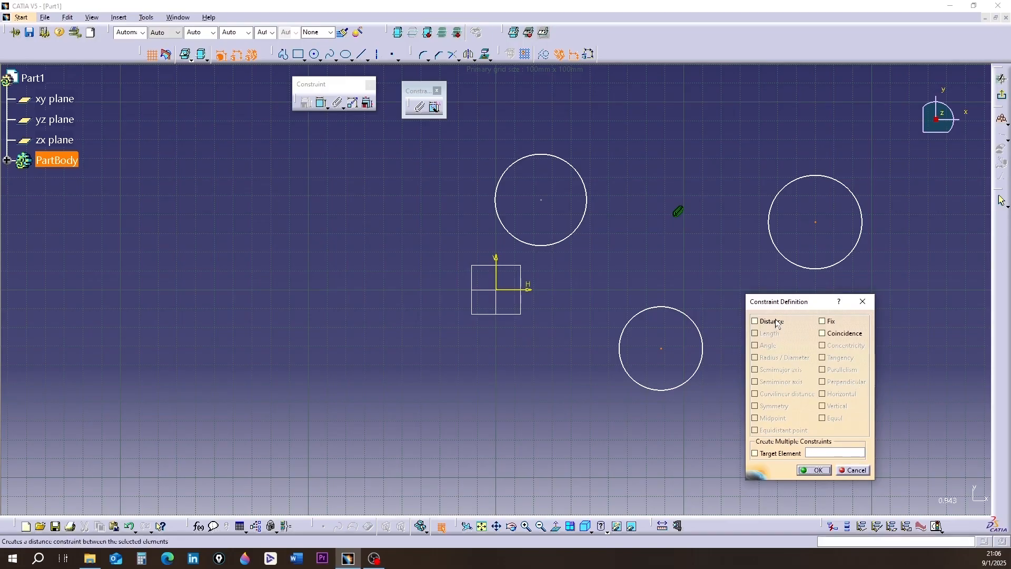
{"action": "left_click", "coordinate": [828, 335]}
{"action": "left_click", "coordinate": [817, 471]}
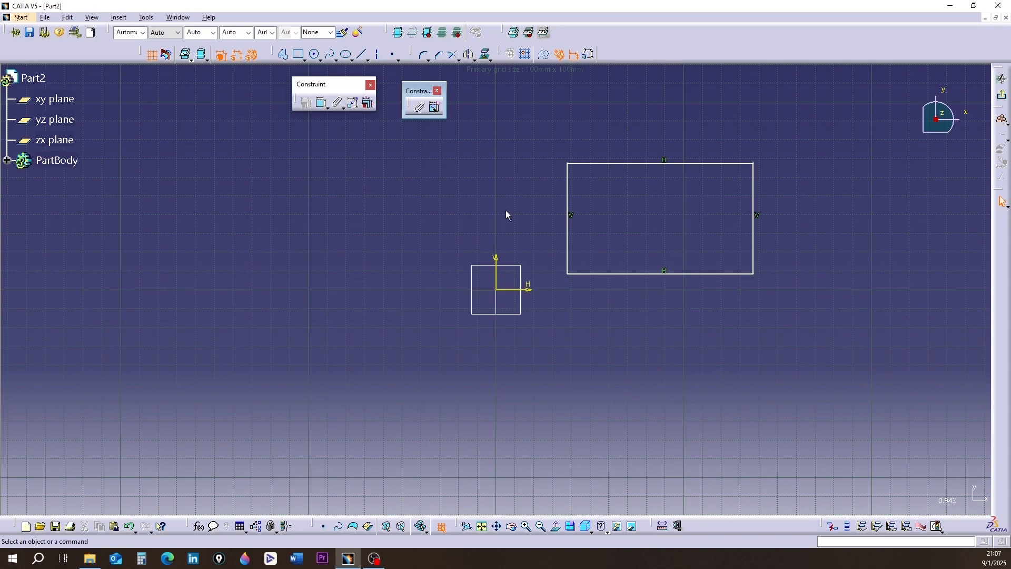
Dimension the lengths of the rectangle's top edge and right edge.
{"action": "left_click", "coordinate": [322, 105]}
{"action": "left_click", "coordinate": [624, 168]}
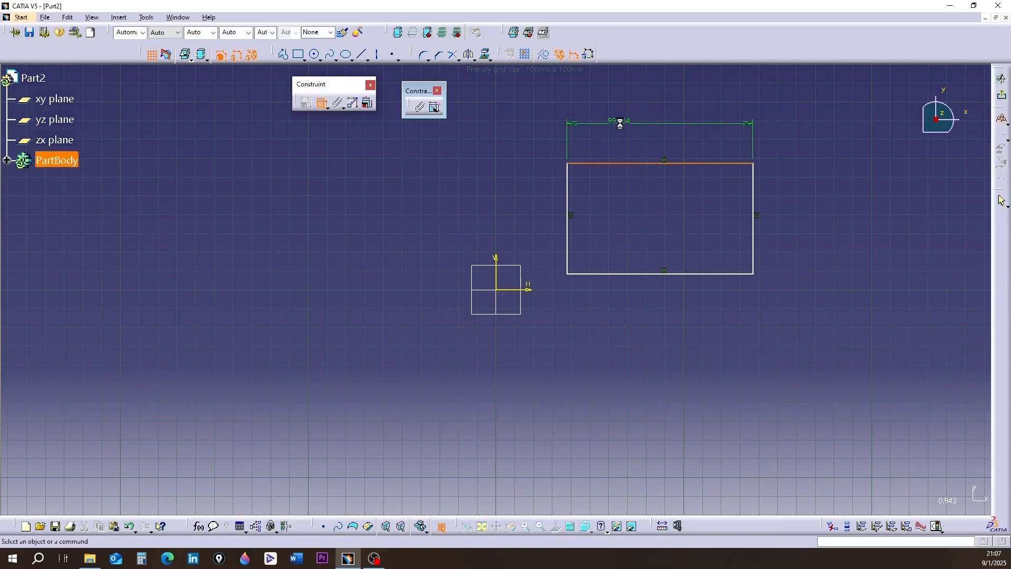
{"action": "left_click", "coordinate": [621, 123]}
{"action": "left_click", "coordinate": [322, 105]}
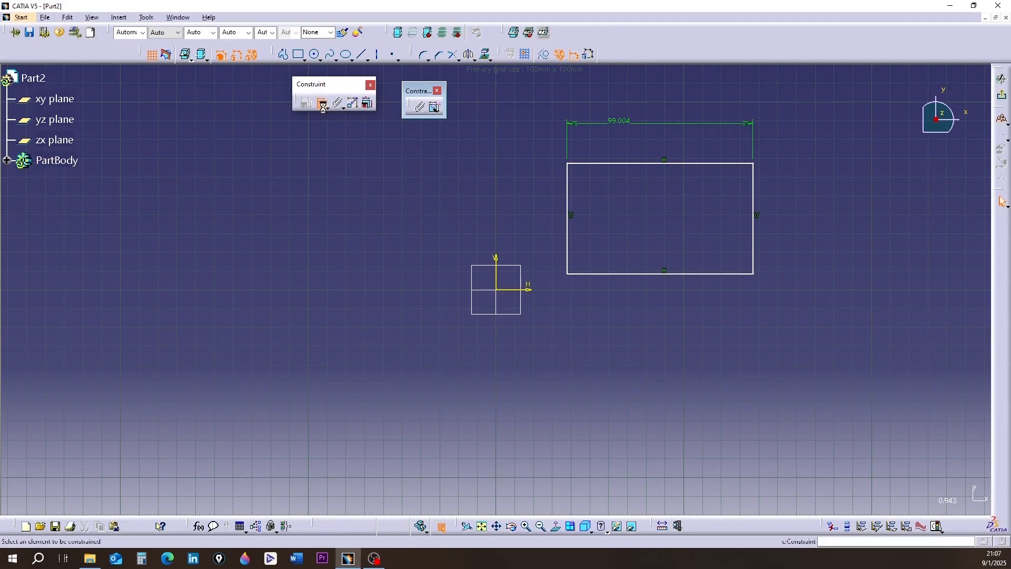
{"action": "left_click", "coordinate": [759, 203]}
{"action": "left_click", "coordinate": [779, 203]}
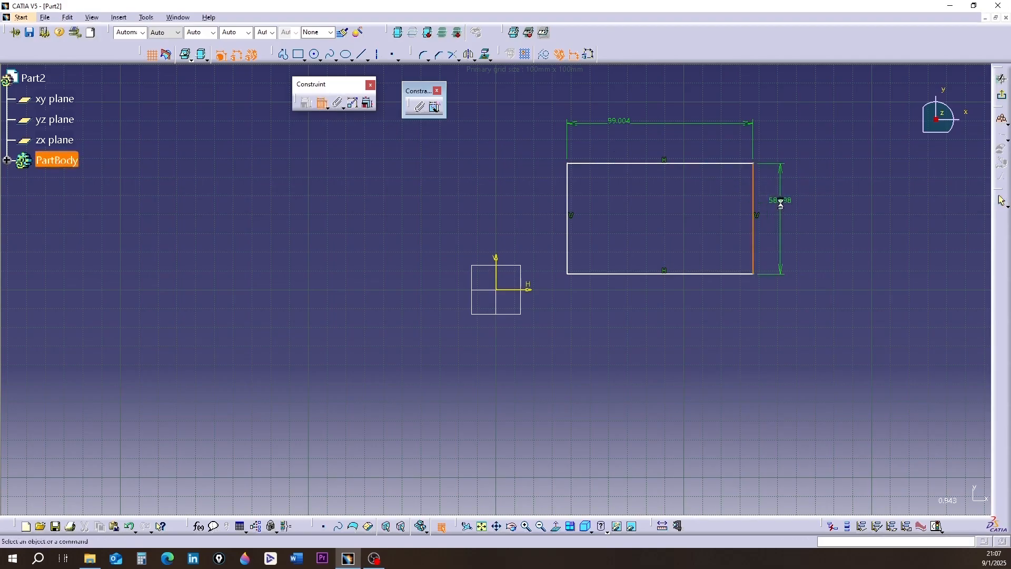
Dimension the rectangle's left edge from the vertical axis and its bottom edge from the horizontal axis.
{"action": "left_click", "coordinate": [318, 106]}
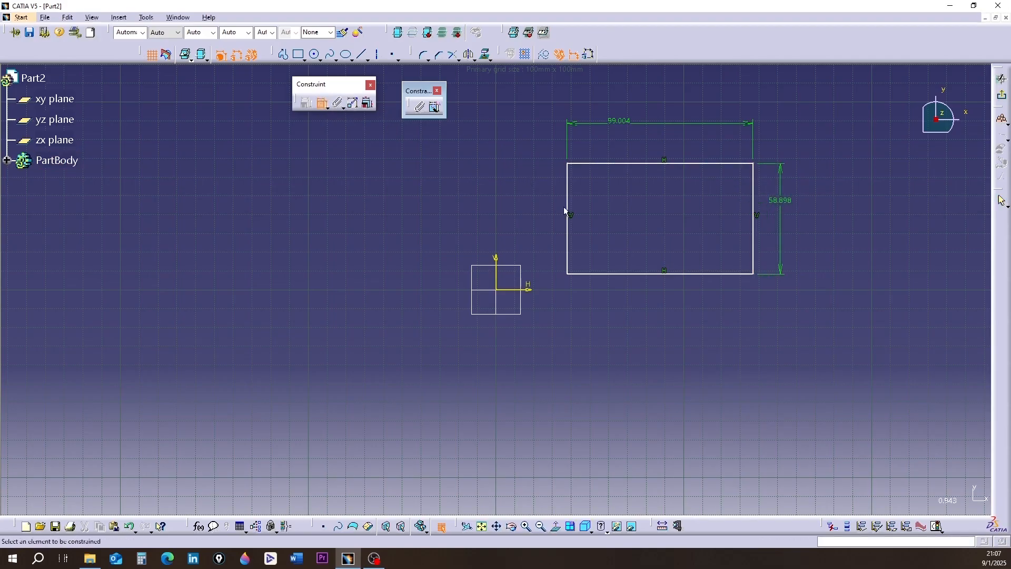
{"action": "left_click", "coordinate": [572, 231]}
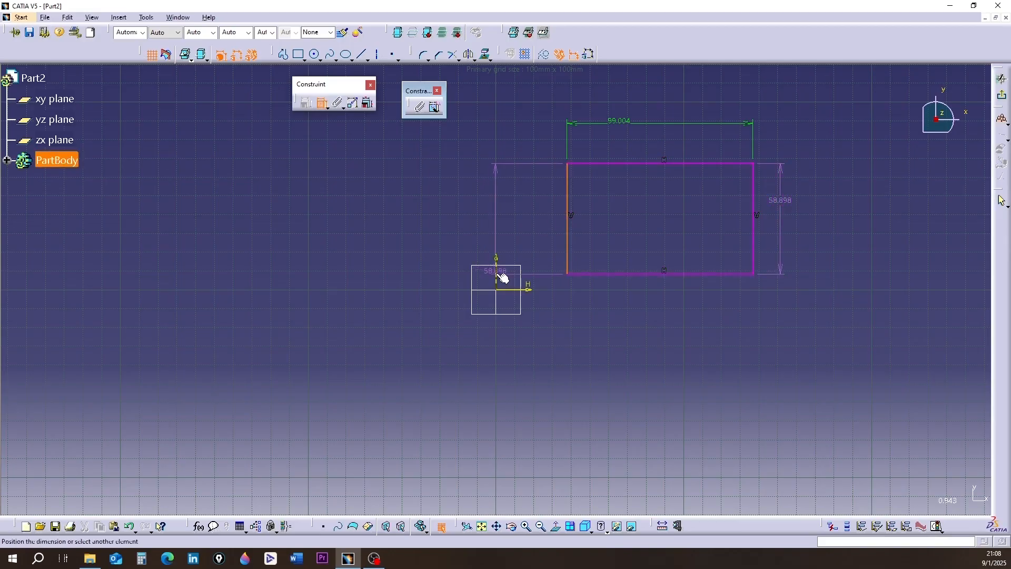
{"action": "left_click", "coordinate": [496, 260]}
{"action": "left_click", "coordinate": [516, 217]}
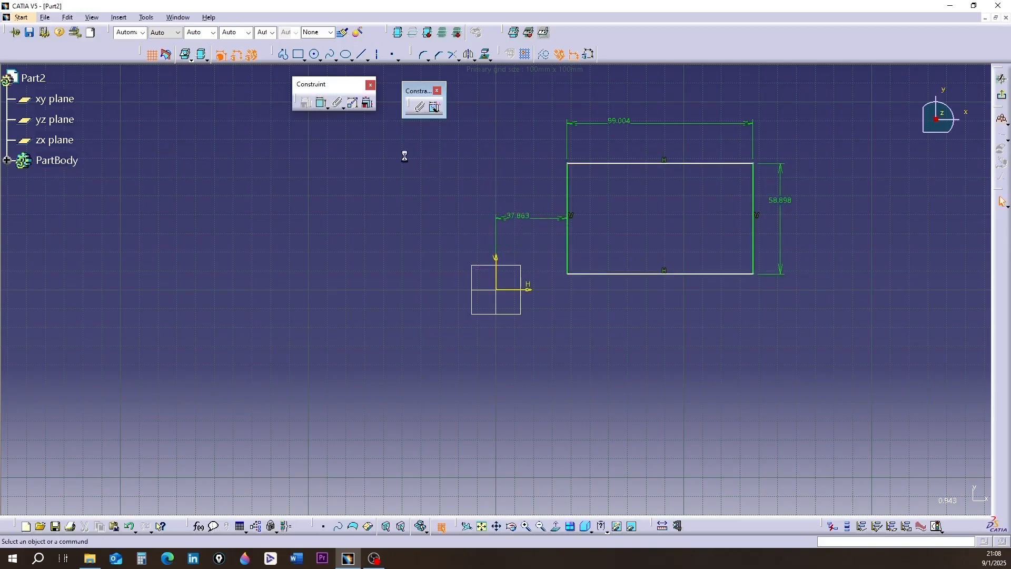
{"action": "left_click", "coordinate": [322, 103]}
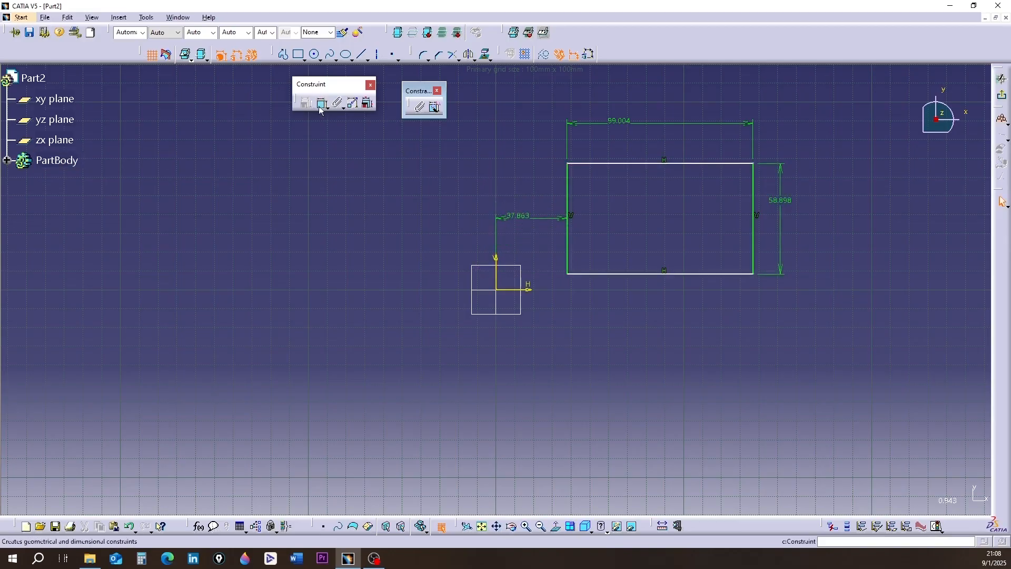
{"action": "left_click", "coordinate": [619, 274]}
{"action": "left_click", "coordinate": [527, 290]}
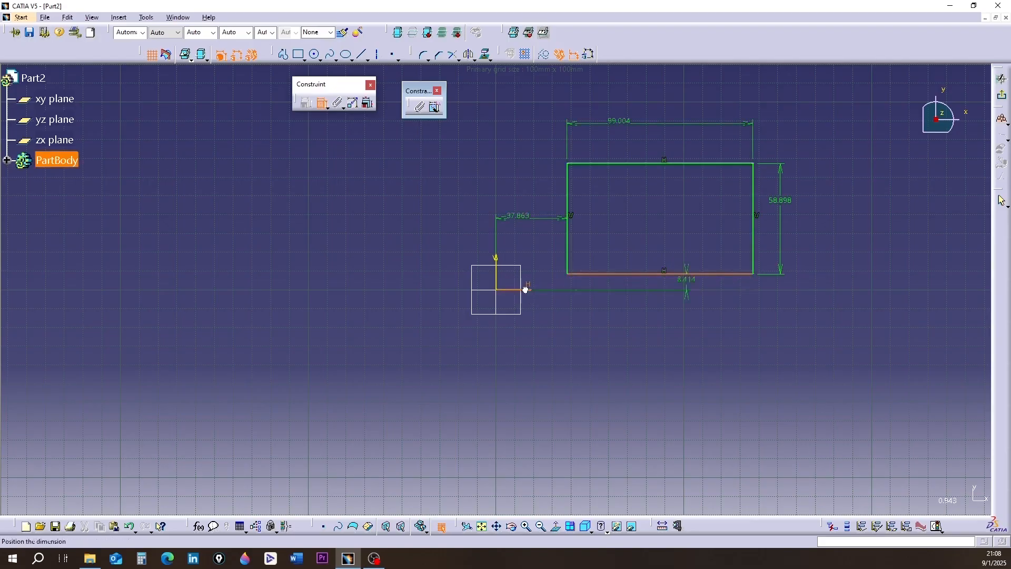
{"action": "left_click", "coordinate": [547, 319]}
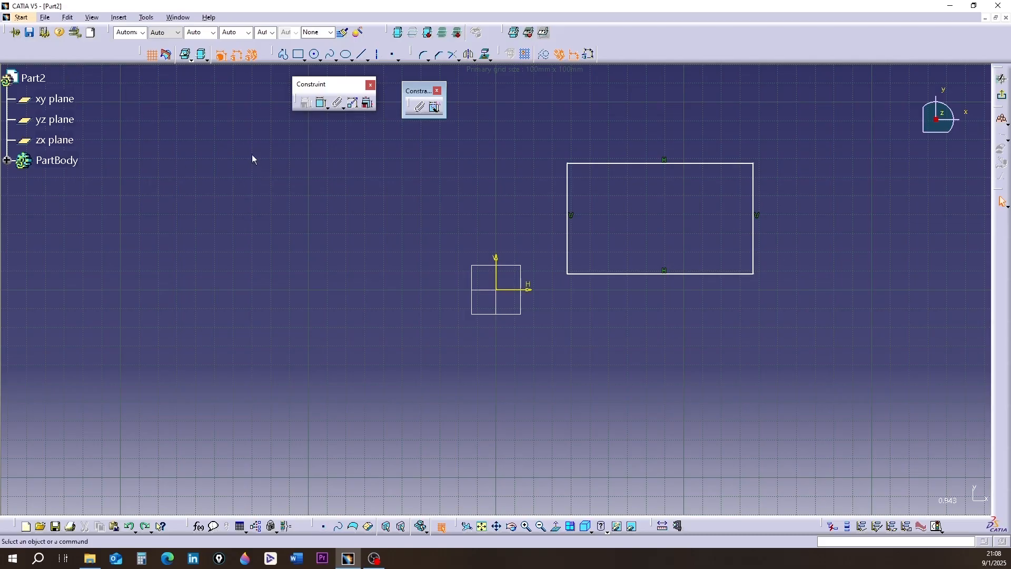
Set up Auto Constraint with the rectangle's four lines as elements to constrain and the H and V axes as references.
{"action": "left_click", "coordinate": [342, 109]}
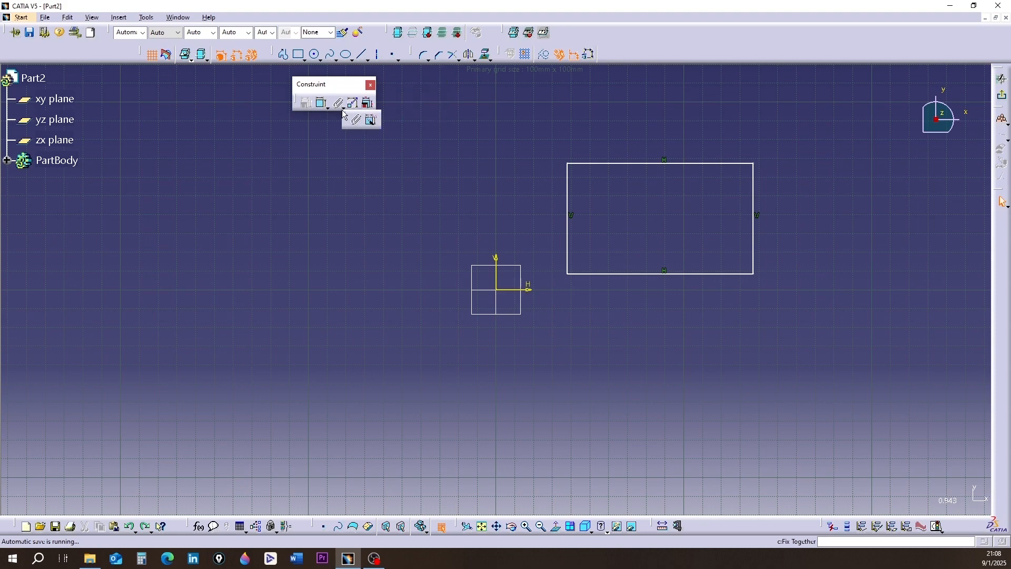
{"action": "left_click", "coordinate": [373, 123]}
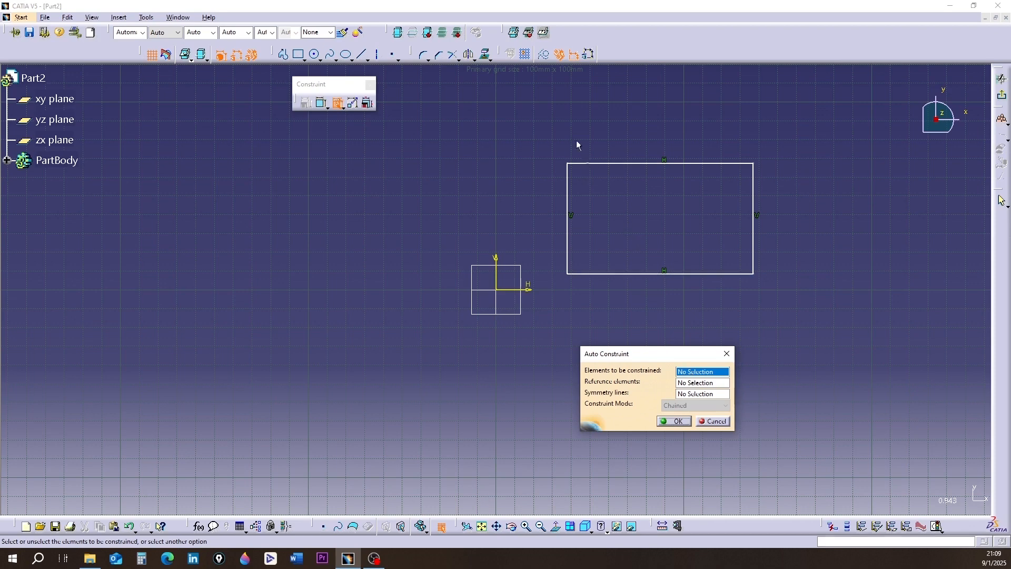
{"action": "mouse_move", "coordinate": [543, 137]}
{"action": "left_mouse_down"}
{"action": "mouse_move", "coordinate": [571, 203]}
{"action": "mouse_move", "coordinate": [624, 271]}
{"action": "mouse_move", "coordinate": [775, 291]}
{"action": "left_mouse_up"}
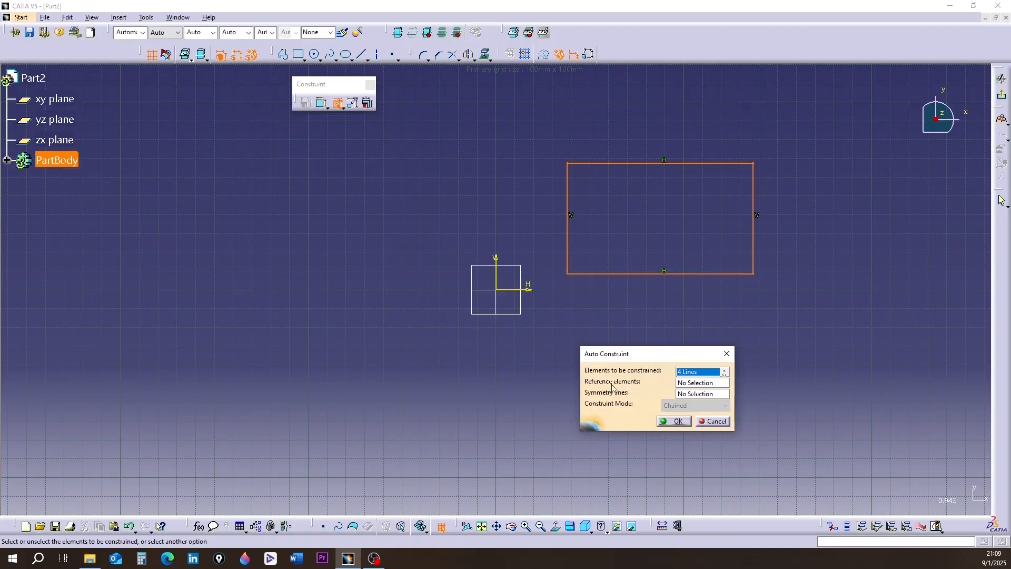
{"action": "left_click", "coordinate": [704, 383]}
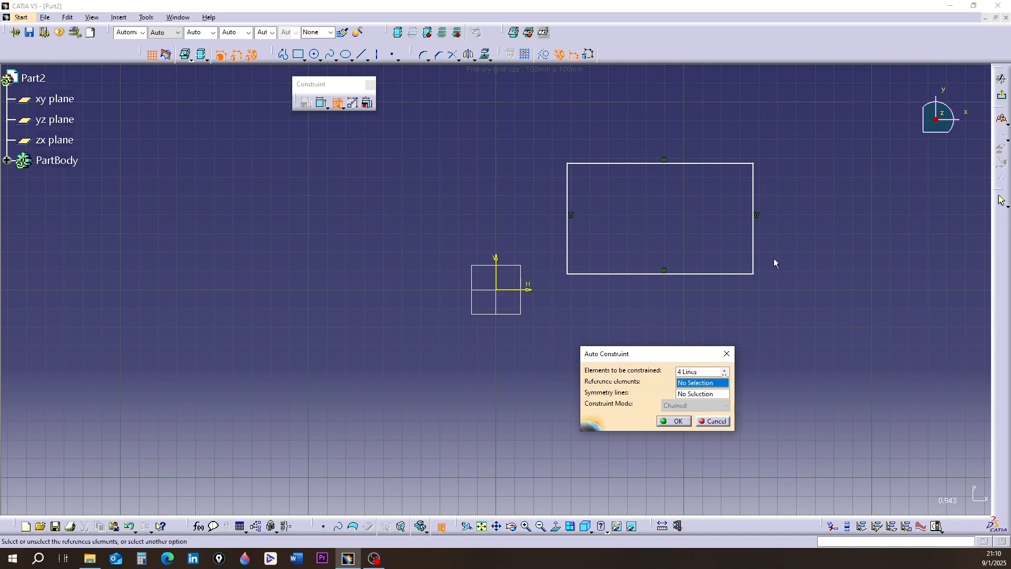
{"action": "left_click", "coordinate": [516, 290]}
{"action": "left_click", "coordinate": [499, 279]}
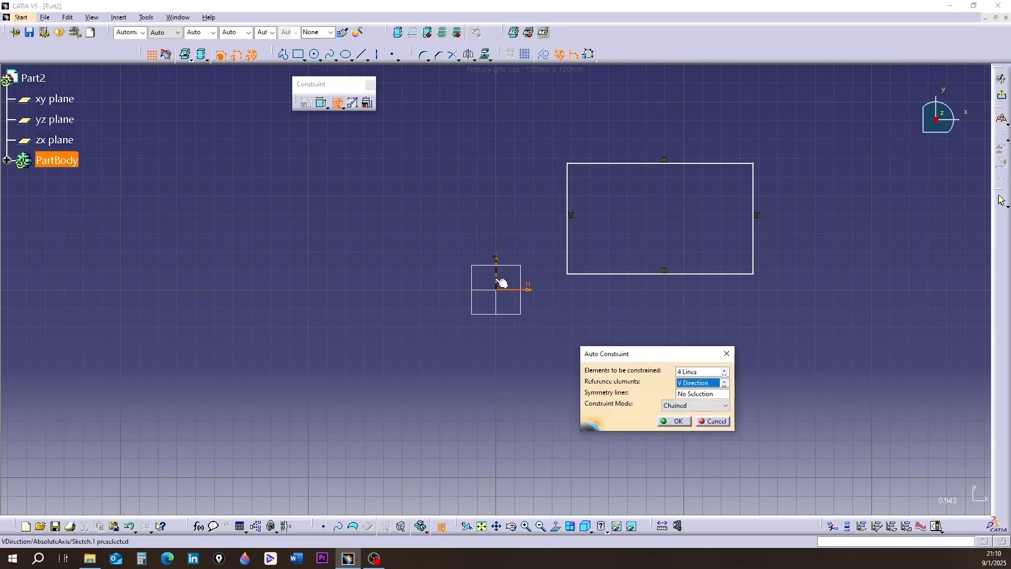
Apply the automatic constraints in Chained mode and move the horizontal offset dimension higher in the sketch.
{"action": "left_click", "coordinate": [726, 383]}
{"action": "left_click", "coordinate": [725, 383]}
{"action": "left_click", "coordinate": [726, 407]}
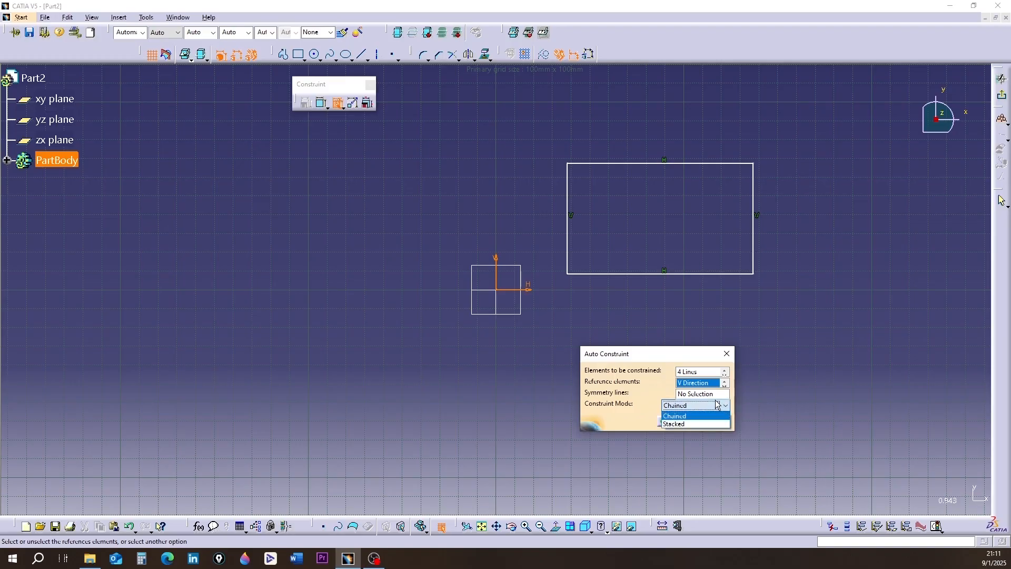
{"action": "left_click", "coordinate": [681, 417]}
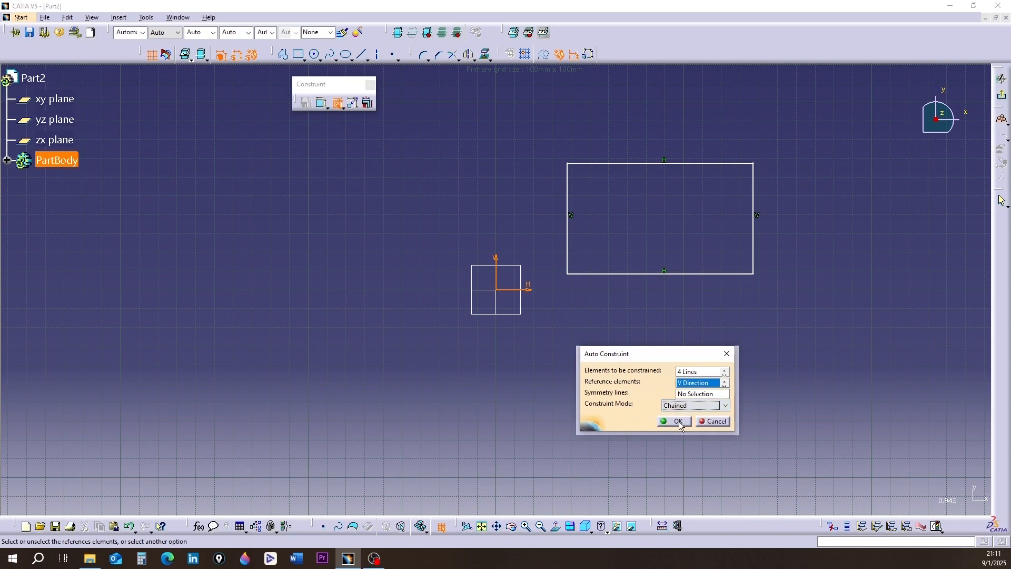
{"action": "left_click", "coordinate": [679, 422]}
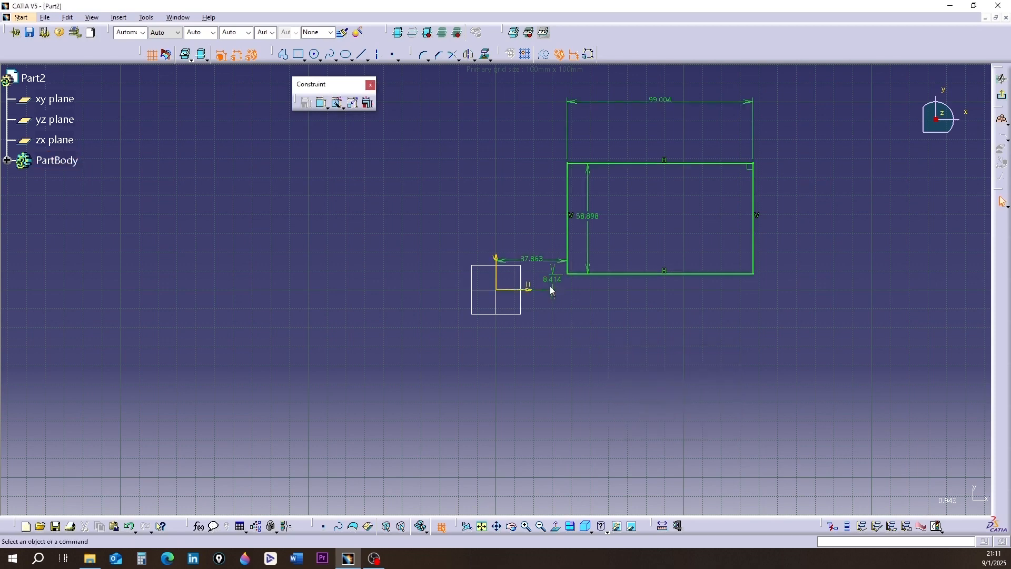
{"action": "left_click_drag", "start_coordinate": [558, 262], "coordinate": [553, 140]}
{"action": "left_click", "coordinate": [759, 97]}
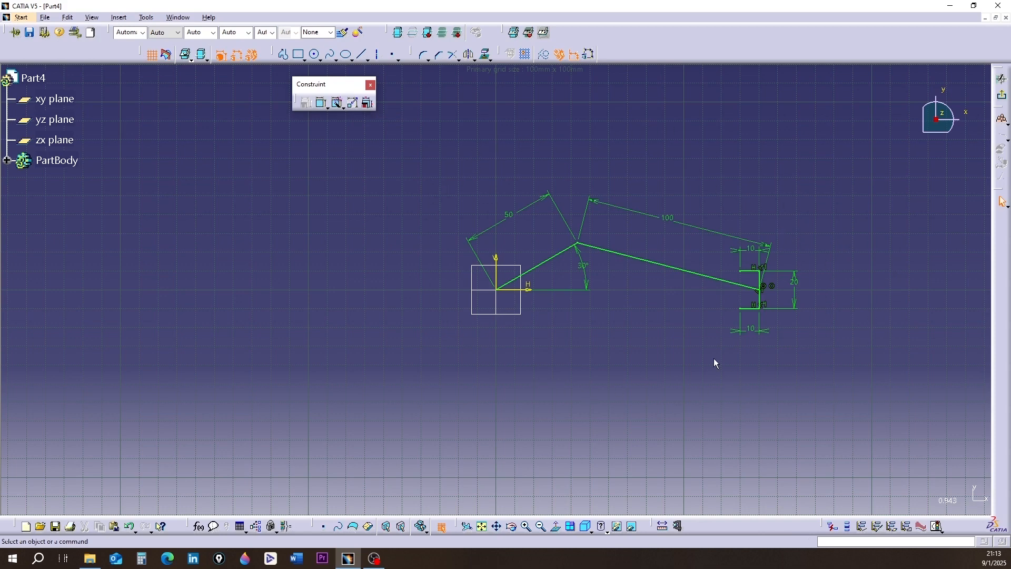
Set up Animate Constraint on the crank's 30° angle, running from 0 to 360 degrees in 50 steps.
{"action": "left_click", "coordinate": [351, 106]}
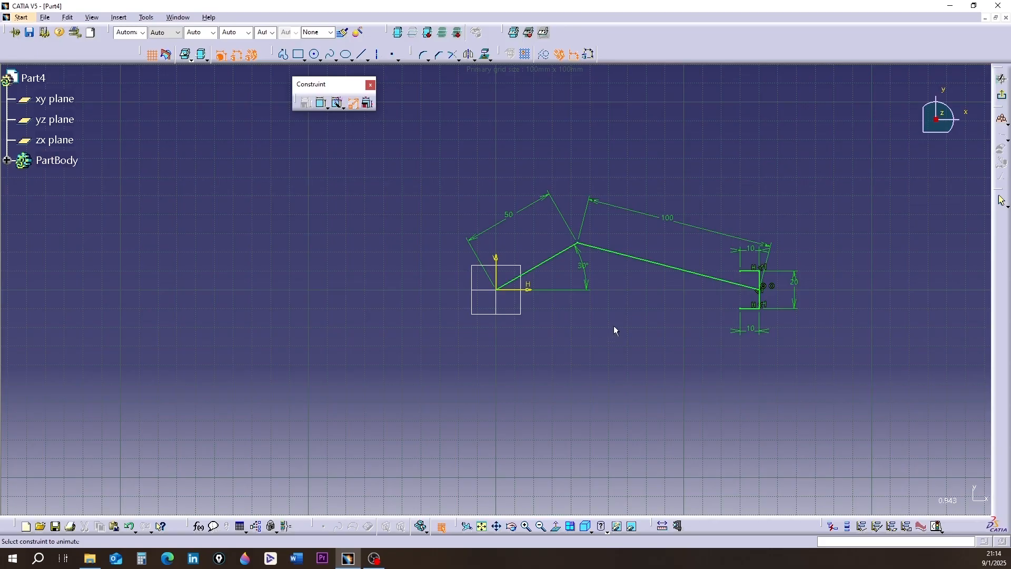
{"action": "left_click", "coordinate": [586, 287]}
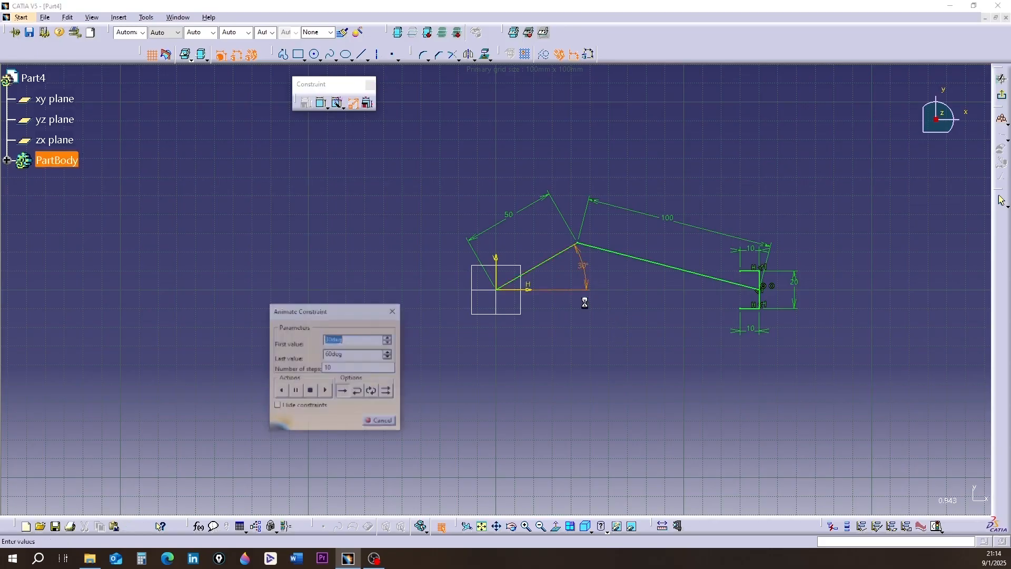
{"action": "left_click_drag", "start_coordinate": [358, 311], "coordinate": [575, 336]}
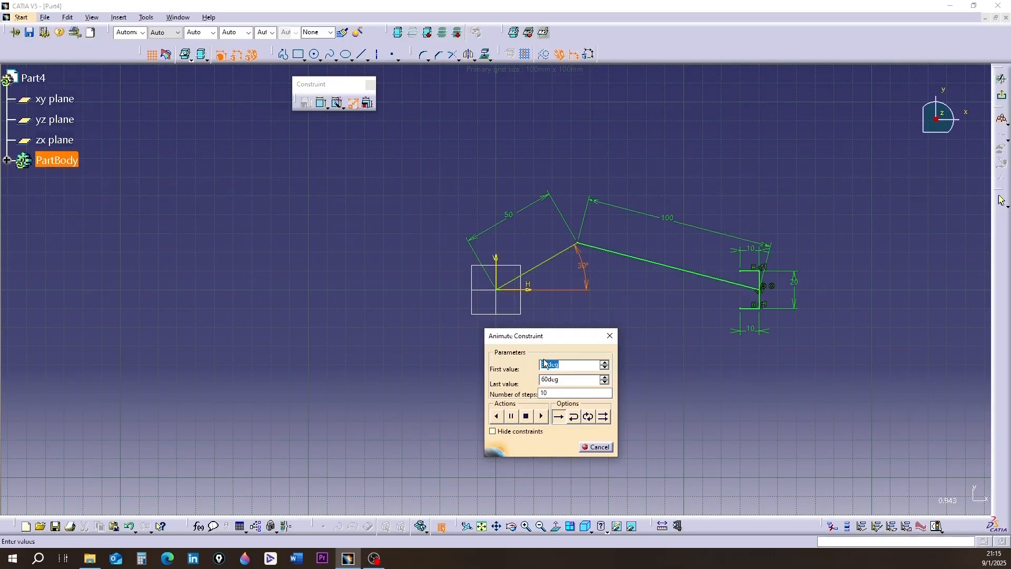
{"action": "type", "text": "0"}
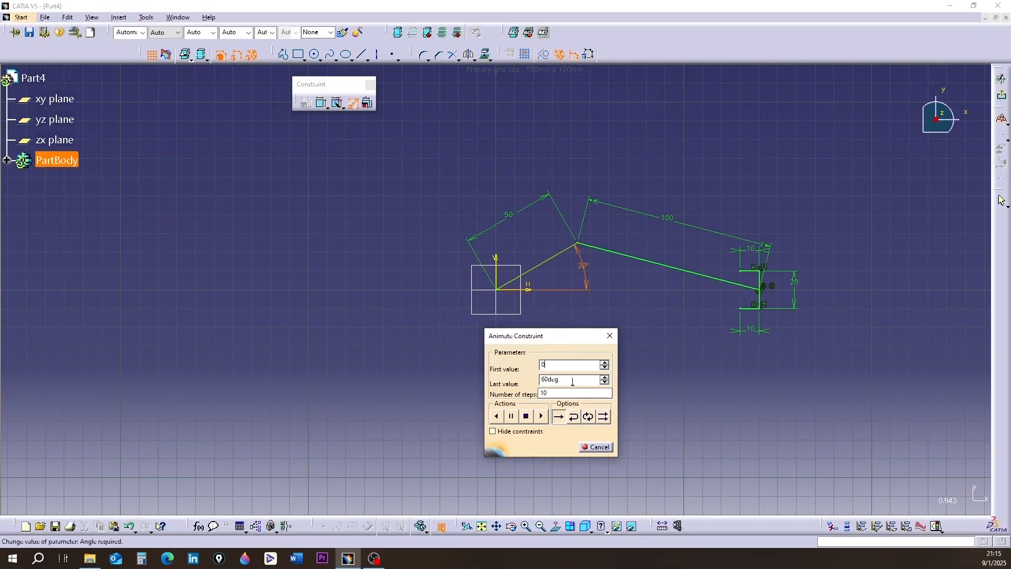
{"action": "key", "text": "Tab"}
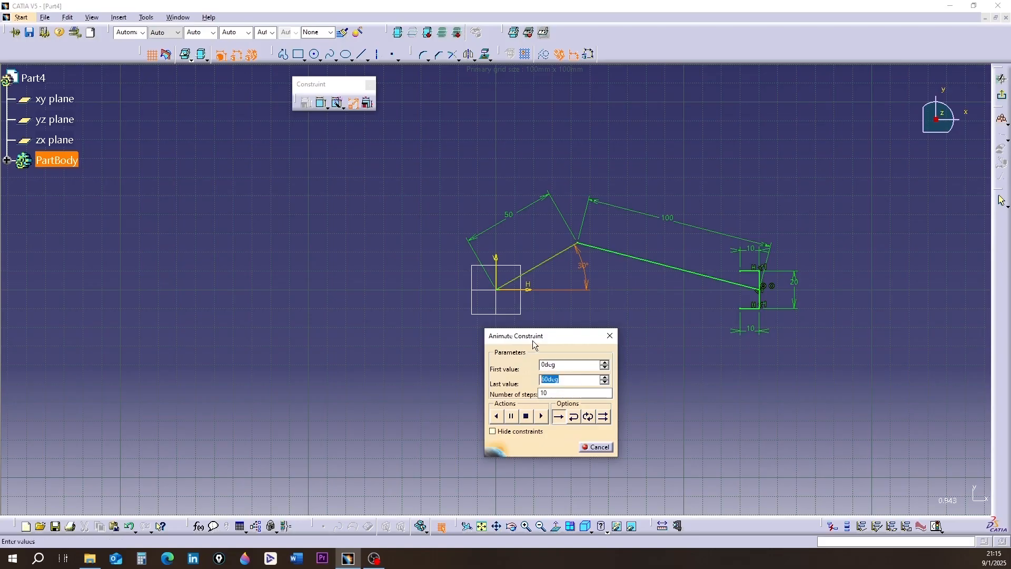
{"action": "type", "text": "360"}
{"action": "key", "text": "Tab"}
{"action": "type", "text": "5"}
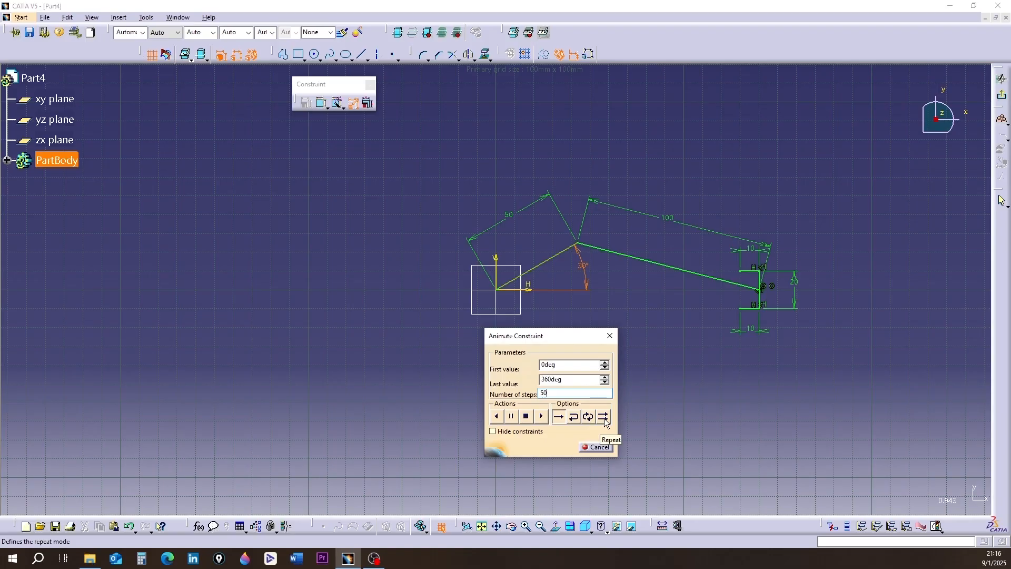
Play the angle animation forward and backward in One Shot mode and again in Reverse mode.
{"action": "left_click_drag", "start_coordinate": [527, 336], "coordinate": [235, 306]}
{"action": "left_click", "coordinate": [248, 387]}
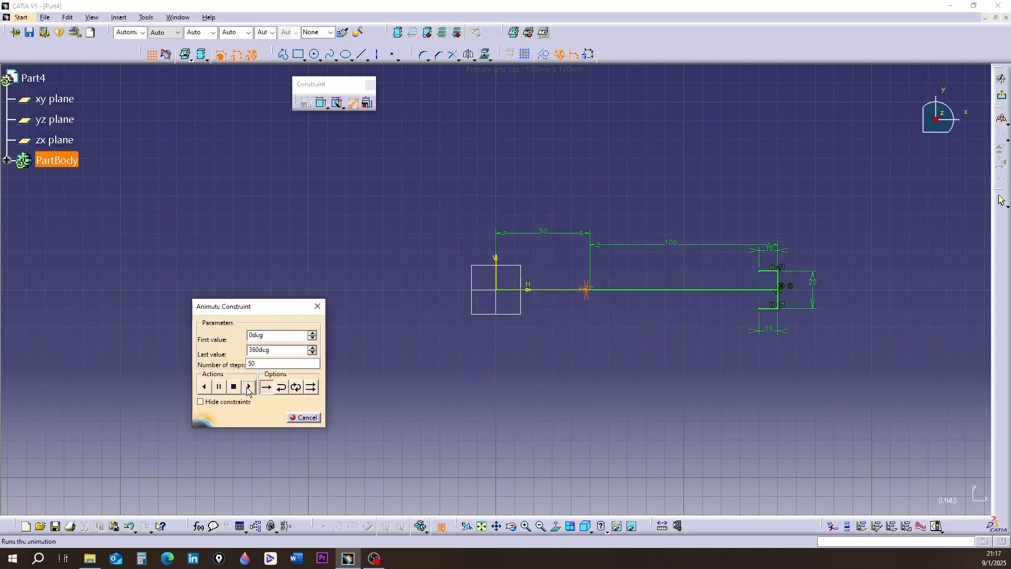
{"action": "left_click", "coordinate": [205, 387]}
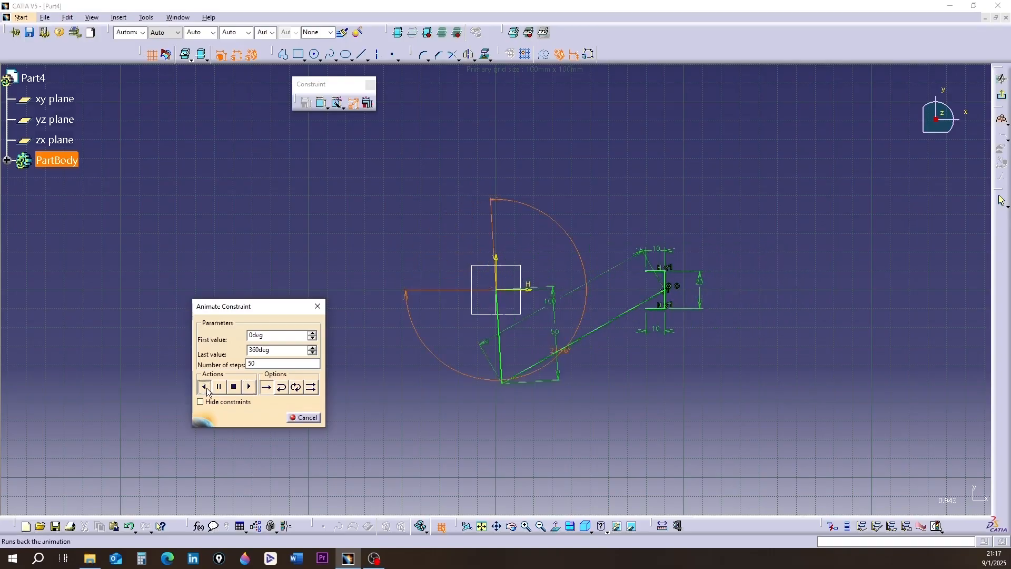
{"action": "left_click", "coordinate": [281, 387]}
{"action": "left_click", "coordinate": [249, 387]}
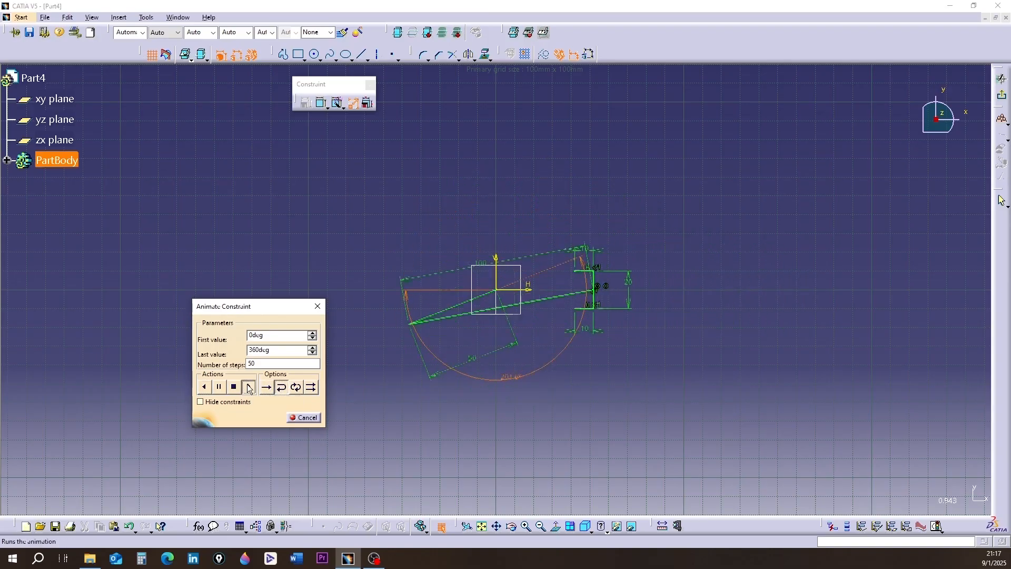
{"action": "left_click", "coordinate": [206, 387]}
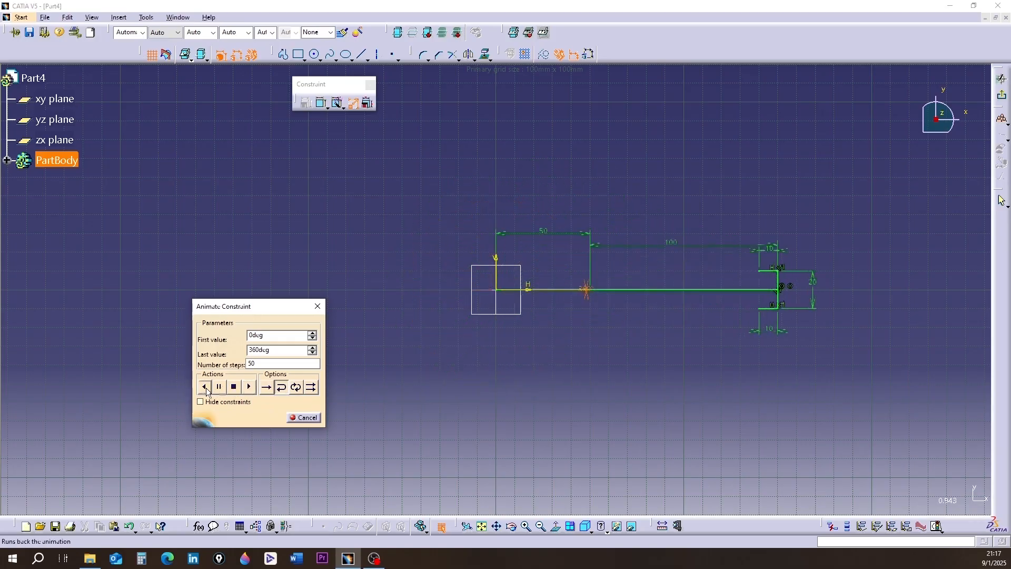
Run the angle animation forward in Loop mode and stop it.
{"action": "left_click", "coordinate": [295, 387]}
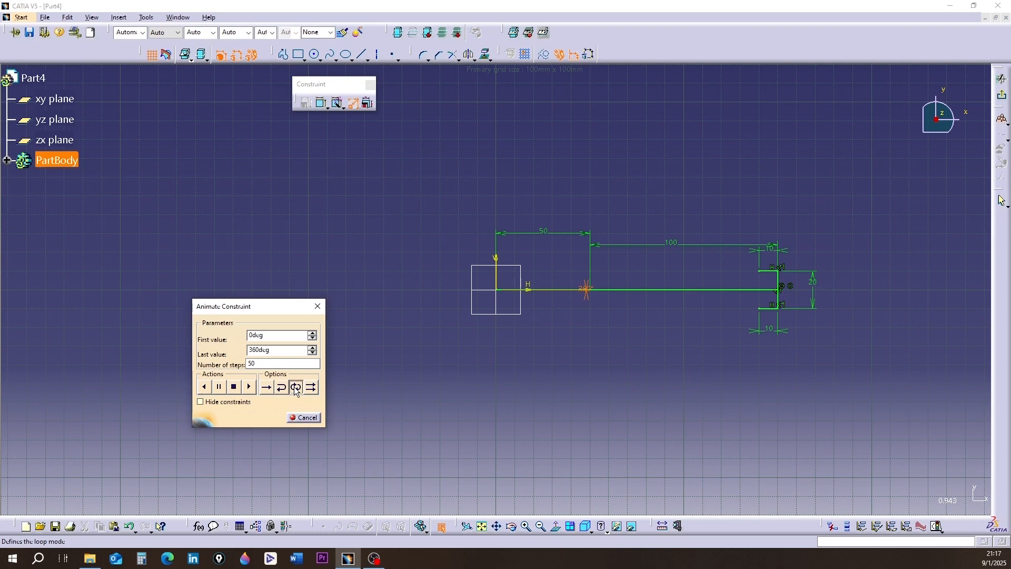
{"action": "left_click", "coordinate": [249, 387]}
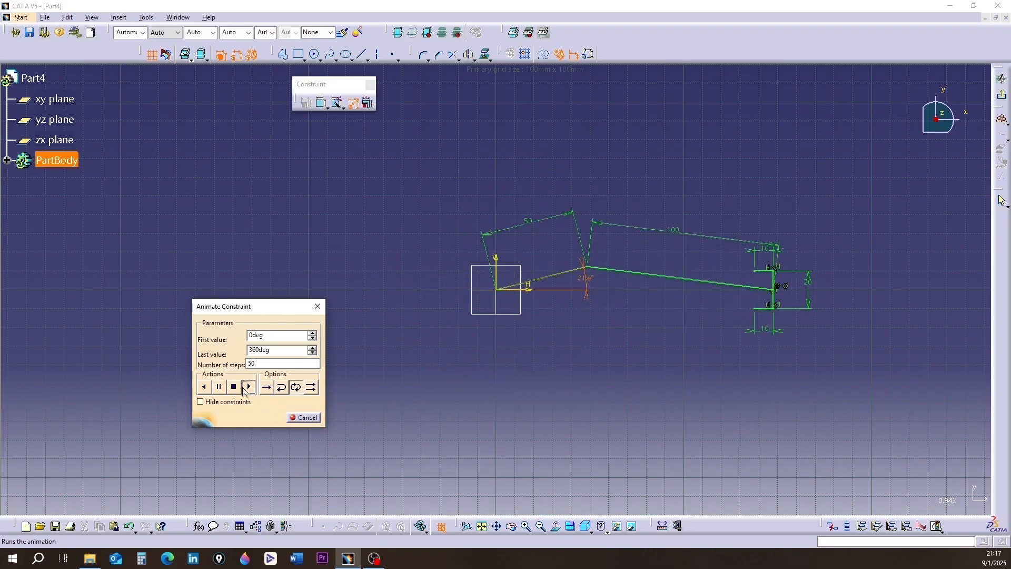
{"action": "left_click", "coordinate": [234, 388]}
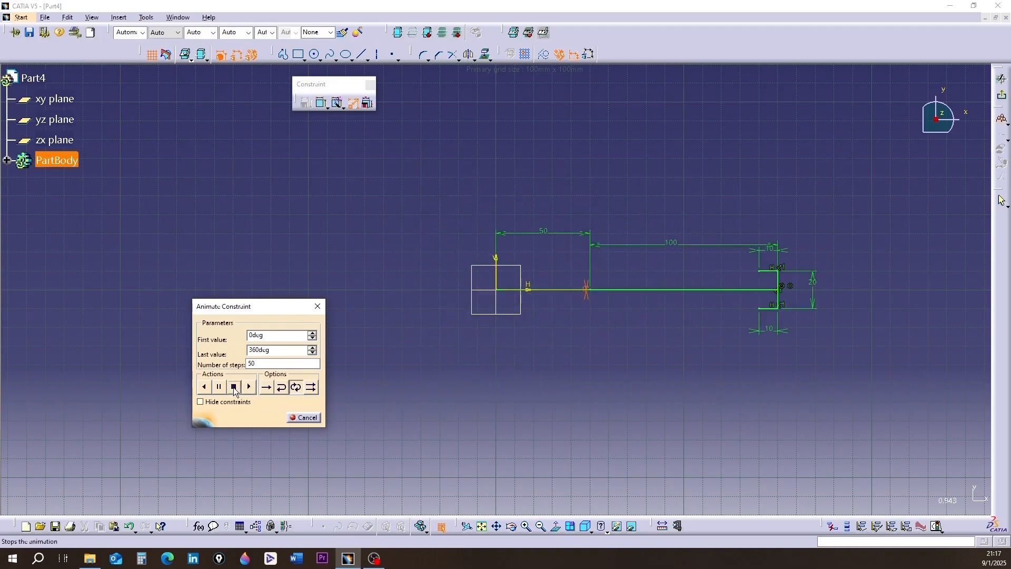
Run the animation backward in Repeat mode, including with the sketch constraints hidden, and stop it.
{"action": "left_click", "coordinate": [310, 388]}
{"action": "left_click", "coordinate": [202, 388]}
{"action": "left_click", "coordinate": [200, 401]}
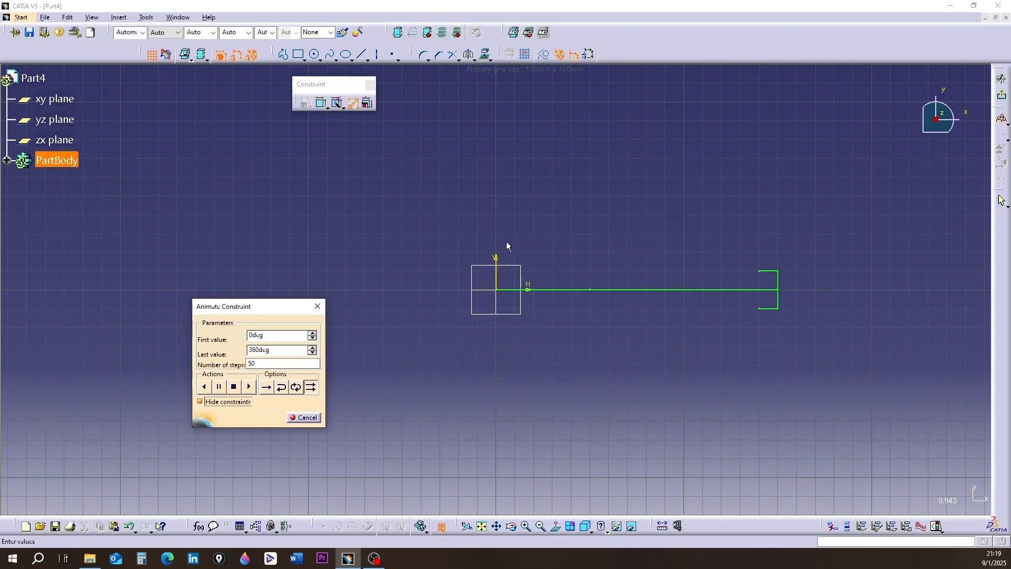
{"action": "left_click", "coordinate": [205, 386]}
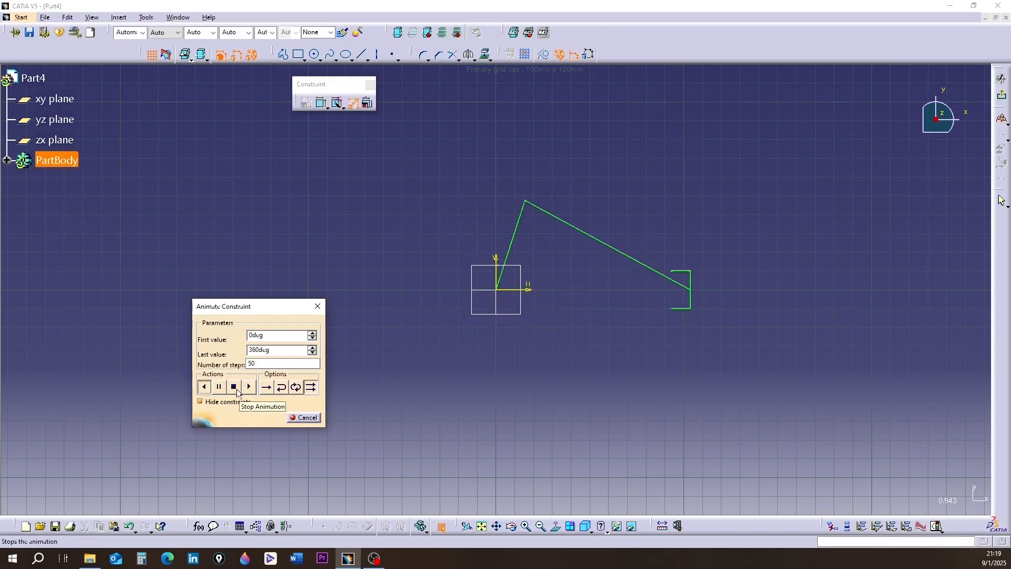
{"action": "left_click", "coordinate": [235, 388]}
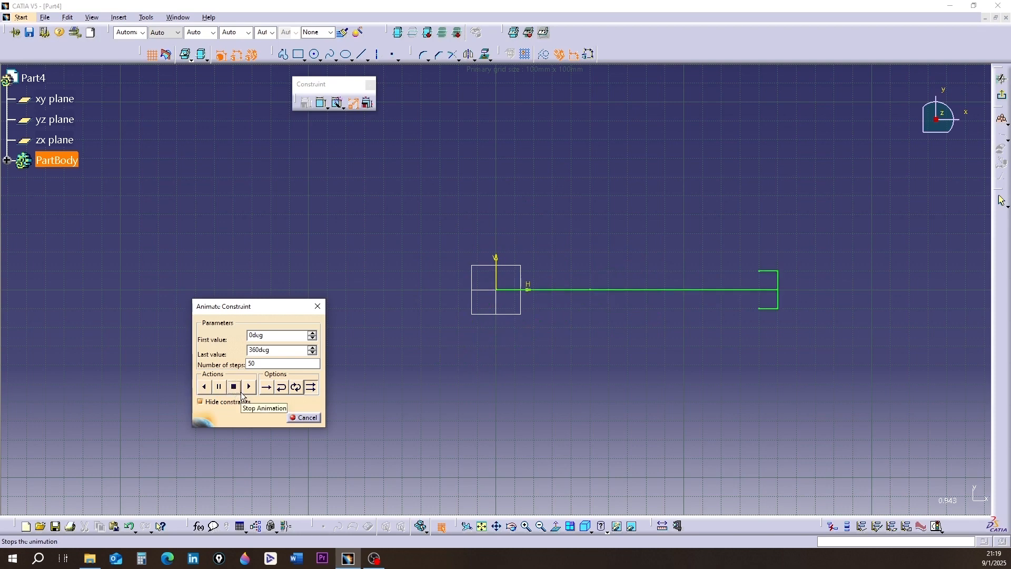
Show the constraints again, play the Repeat animation forward and backward, and close Animate Constraint.
{"action": "left_click", "coordinate": [201, 403]}
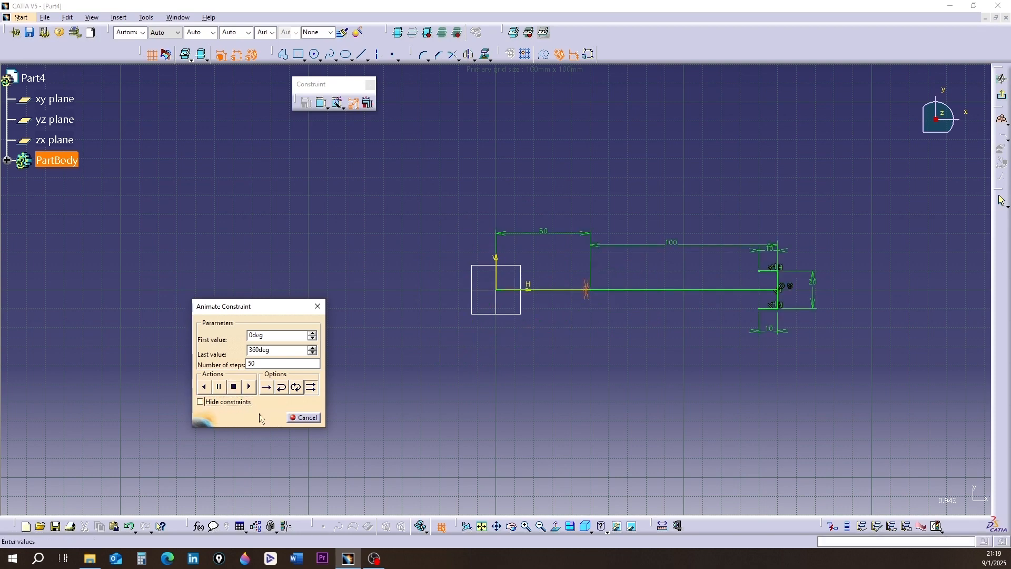
{"action": "left_click", "coordinate": [311, 387]}
{"action": "left_click", "coordinate": [248, 387]}
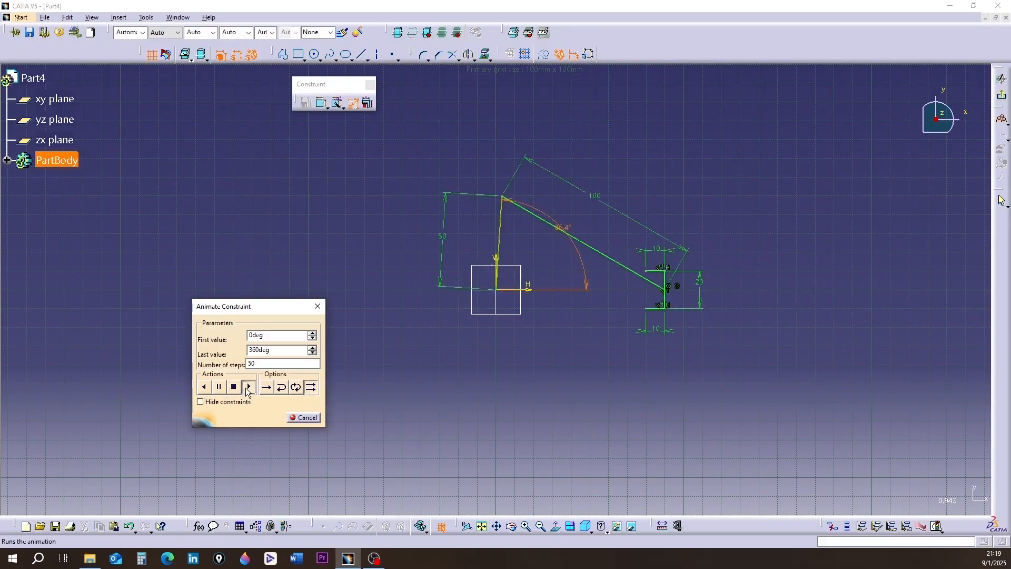
{"action": "left_click", "coordinate": [204, 388]}
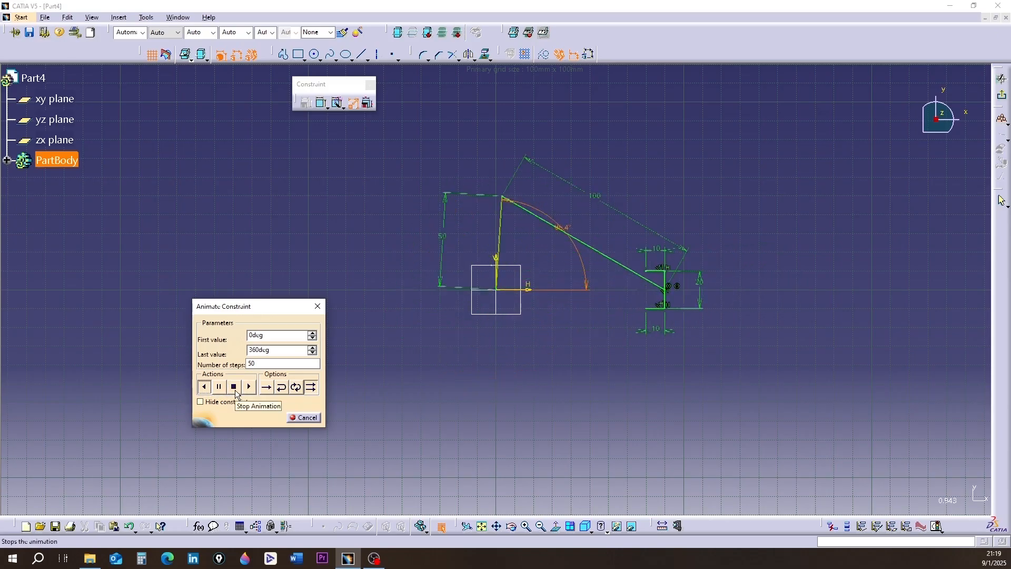
{"action": "left_click", "coordinate": [303, 417]}
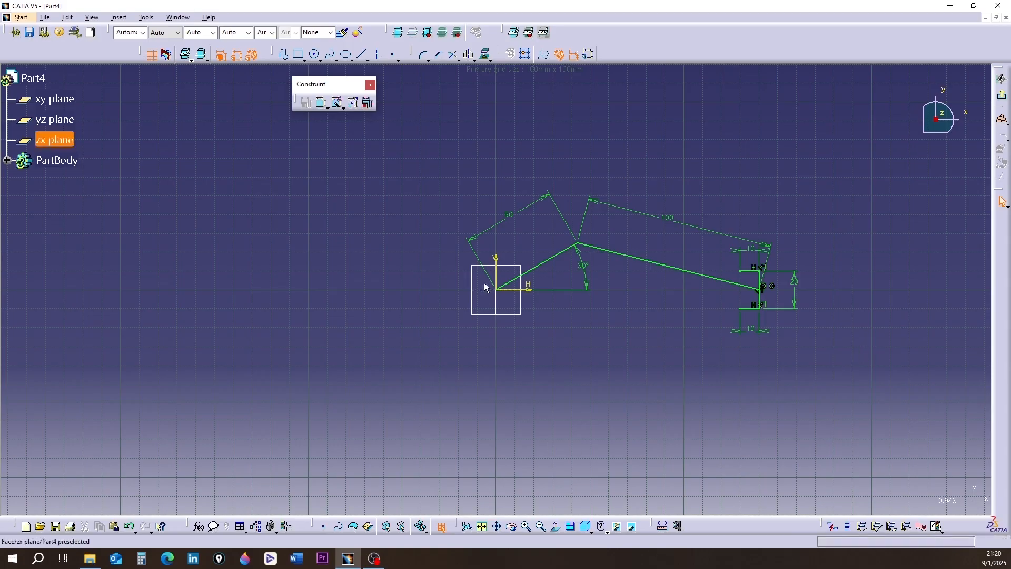
Use Edit Multi-Constraint to preview 40 mm for the crank line's length (Length.4), restore its initial value and accept.
{"action": "left_click", "coordinate": [367, 104]}
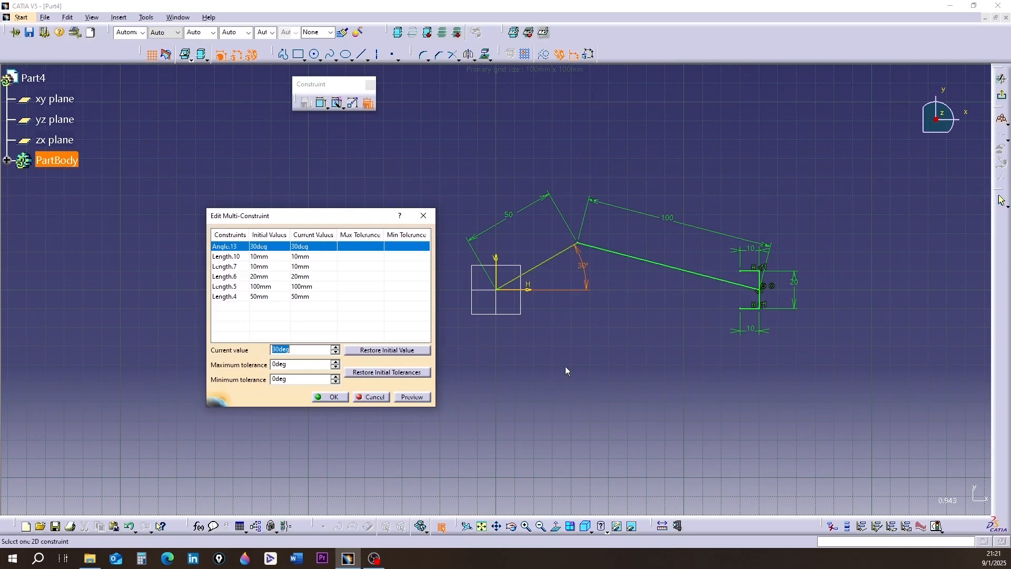
{"action": "left_click", "coordinate": [364, 277]}
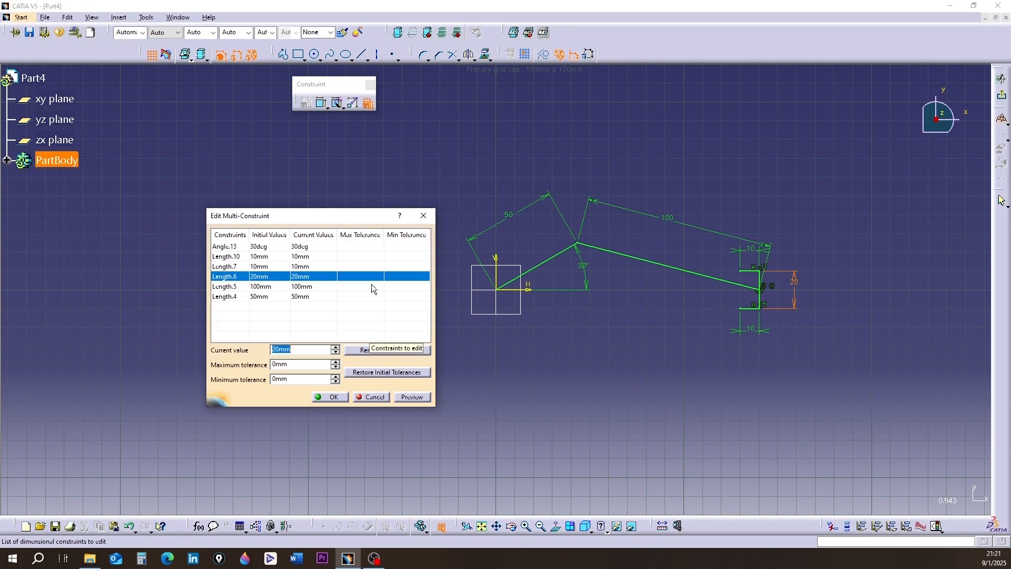
{"action": "left_click", "coordinate": [262, 298]}
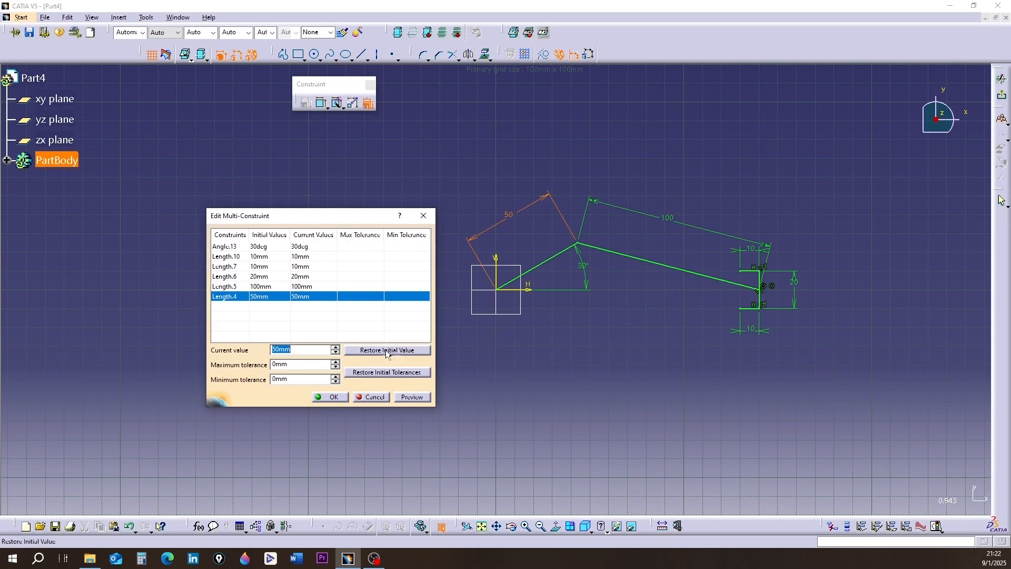
{"action": "left_click", "coordinate": [367, 375]}
{"action": "type", "text": "40"}
{"action": "left_click", "coordinate": [412, 398]}
{"action": "left_click", "coordinate": [407, 351]}
{"action": "left_click", "coordinate": [332, 397]}
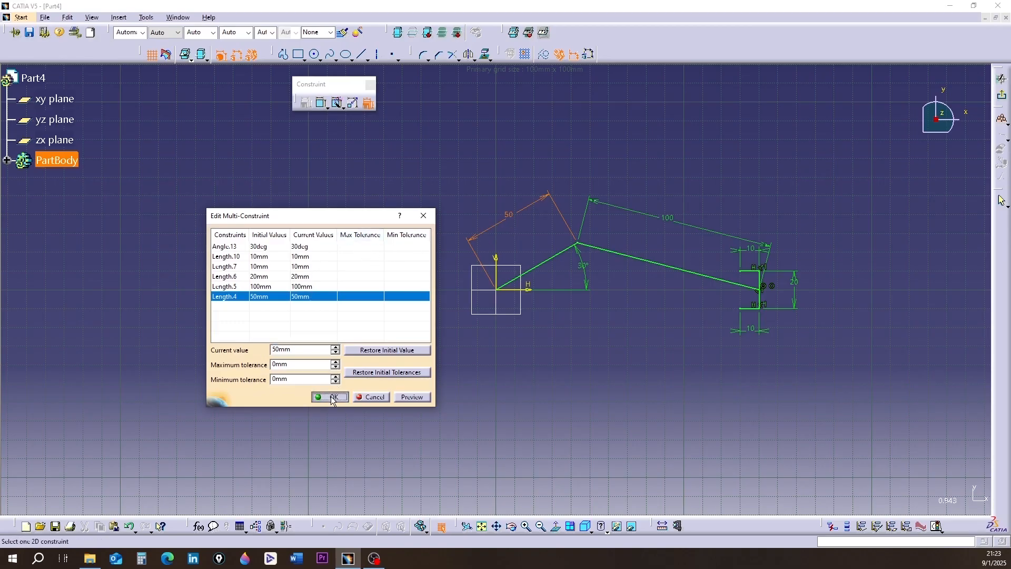